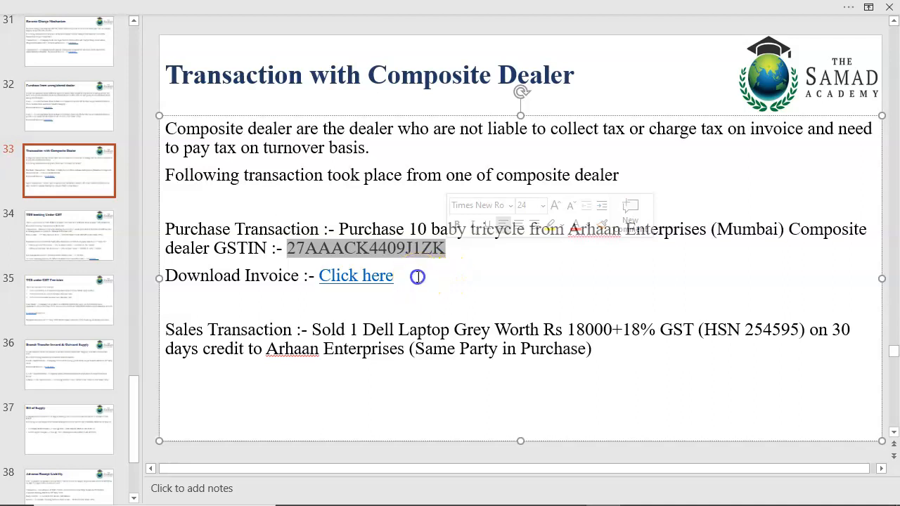
- Review the purchase and sales transactions with the composite dealer Arhaan Enterprises on the slide
{"action": "left_click", "coordinate": [357, 284]}
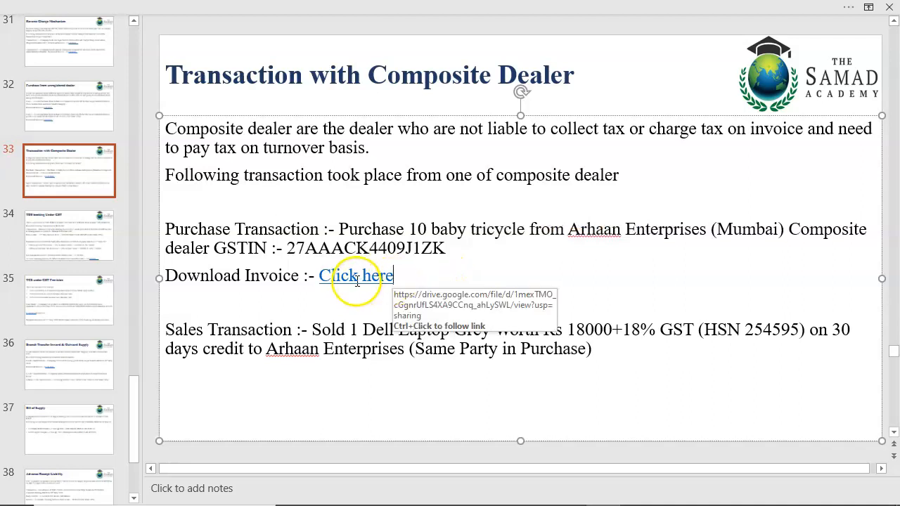
{"action": "left_click_drag", "start_coordinate": [314, 329], "coordinate": [566, 330]}
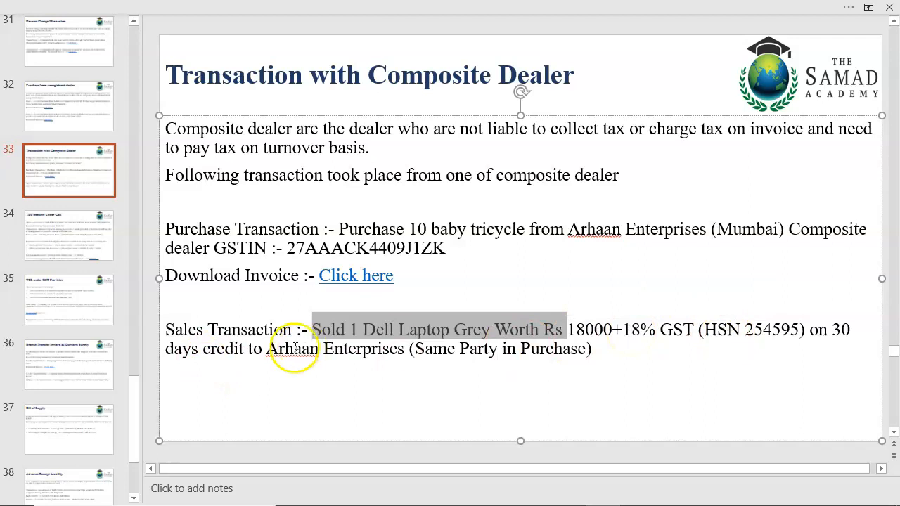
{"action": "left_click_drag", "start_coordinate": [265, 353], "coordinate": [387, 351]}
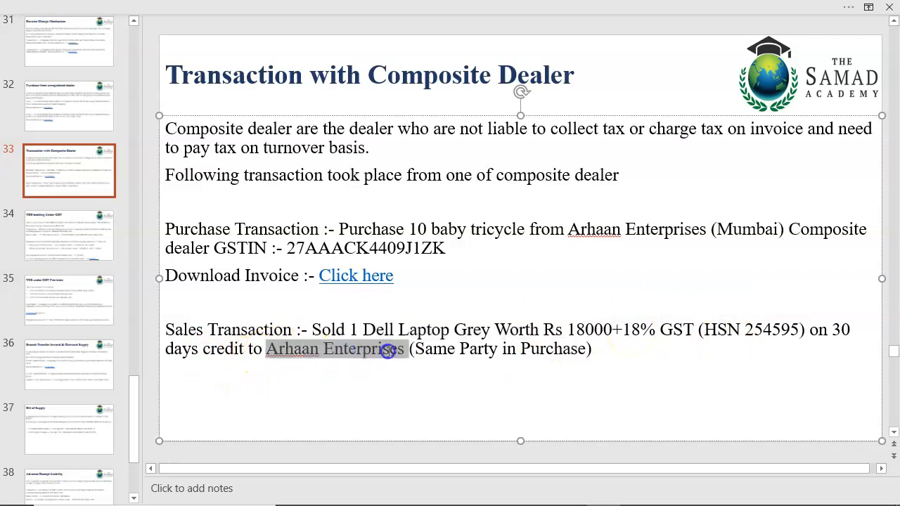
{"action": "left_click", "coordinate": [352, 231]}
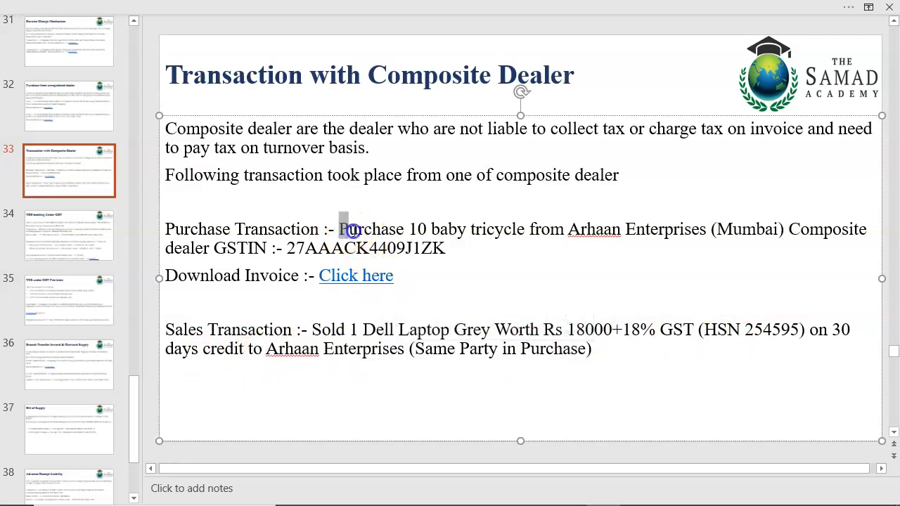
{"action": "left_click_drag", "start_coordinate": [351, 231], "coordinate": [468, 251]}
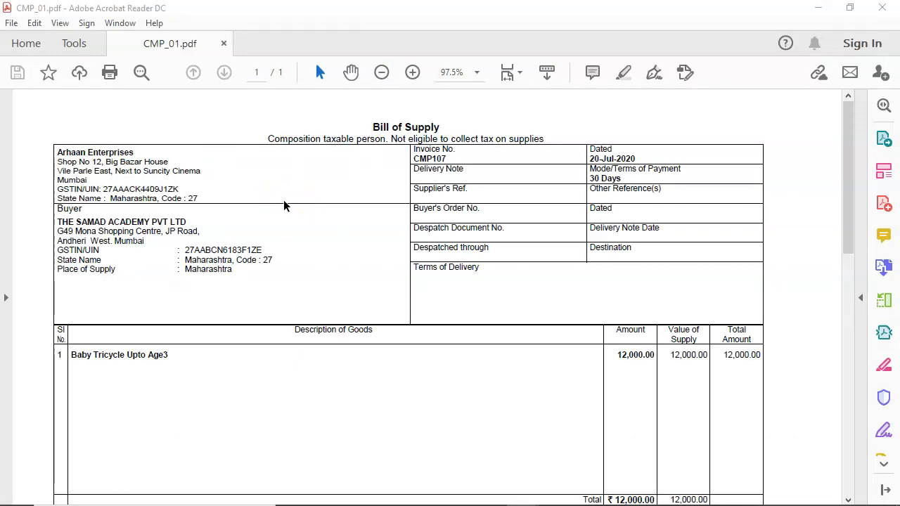
- Examine the Bill of Supply title and the composition taxable person declaration on the CMP_01.pdf invoice
{"action": "left_click_drag", "start_coordinate": [371, 127], "coordinate": [426, 127]}
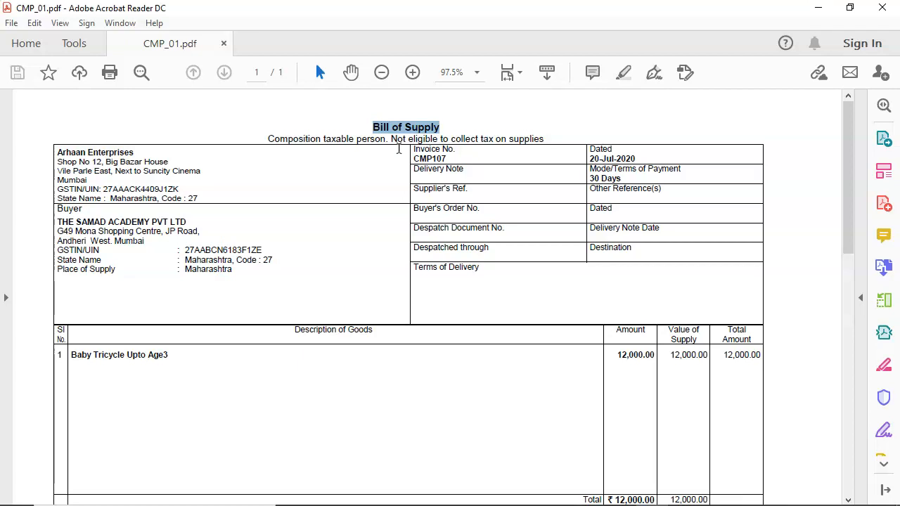
{"action": "left_click", "coordinate": [378, 130]}
{"action": "left_click_drag", "start_coordinate": [370, 128], "coordinate": [445, 131]}
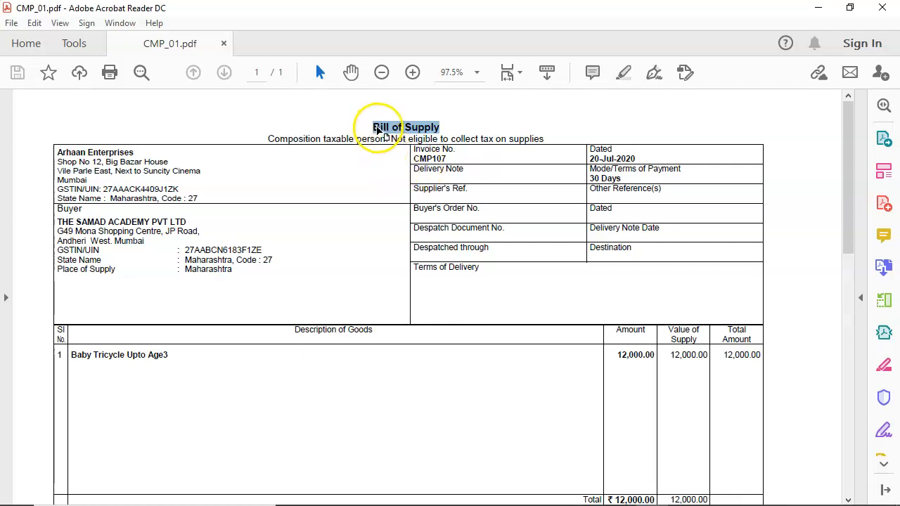
{"action": "left_click_drag", "start_coordinate": [375, 124], "coordinate": [422, 133]}
{"action": "left_click", "coordinate": [335, 170]}
{"action": "left_click_drag", "start_coordinate": [265, 141], "coordinate": [545, 148]}
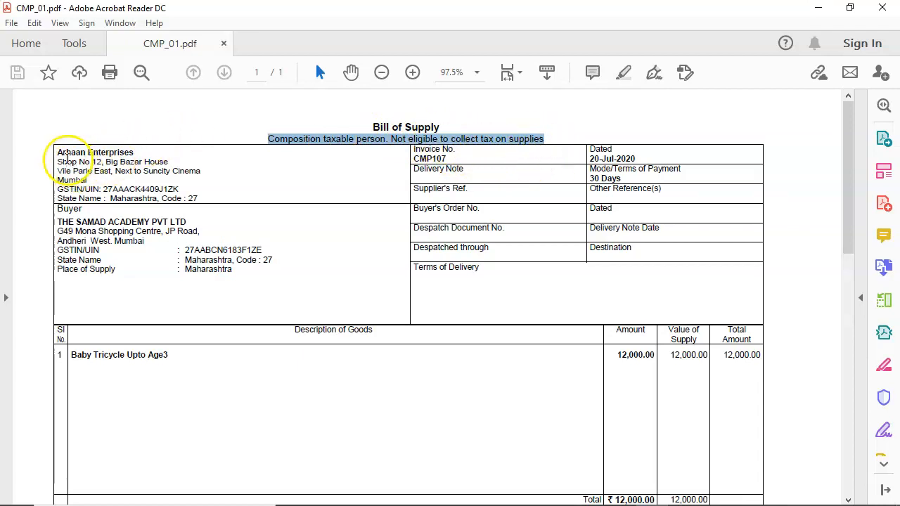
- Examine the invoice's supplier and buyer details, invoice number, goods, amounts and tax amount
{"action": "left_click_drag", "start_coordinate": [56, 150], "coordinate": [204, 201]}
{"action": "left_click_drag", "start_coordinate": [21, 221], "coordinate": [243, 275]}
{"action": "left_click_drag", "start_coordinate": [414, 156], "coordinate": [478, 171]}
{"action": "scroll", "coordinate": [492, 298], "scroll_direction": "down", "scroll_amount": 1}
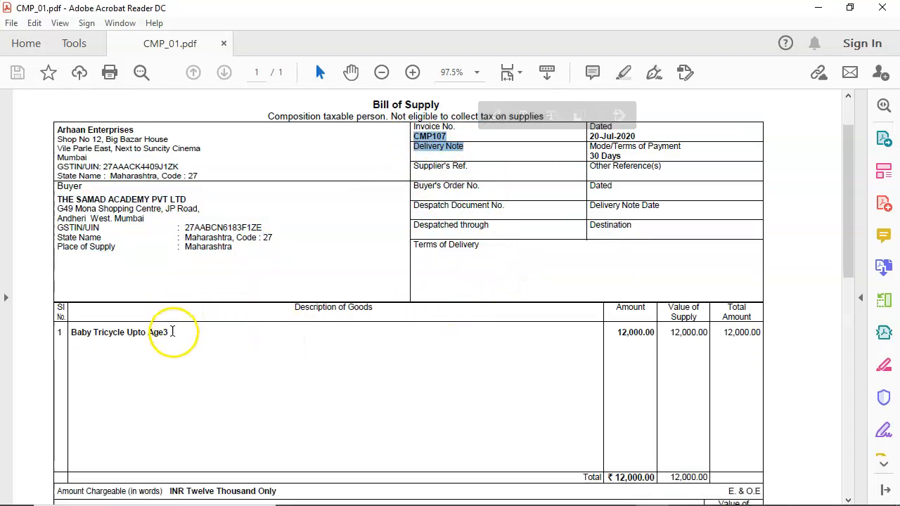
{"action": "left_click_drag", "start_coordinate": [175, 333], "coordinate": [85, 327]}
{"action": "left_click_drag", "start_coordinate": [616, 332], "coordinate": [655, 333]}
{"action": "scroll", "coordinate": [674, 347], "scroll_direction": "down", "scroll_amount": 3}
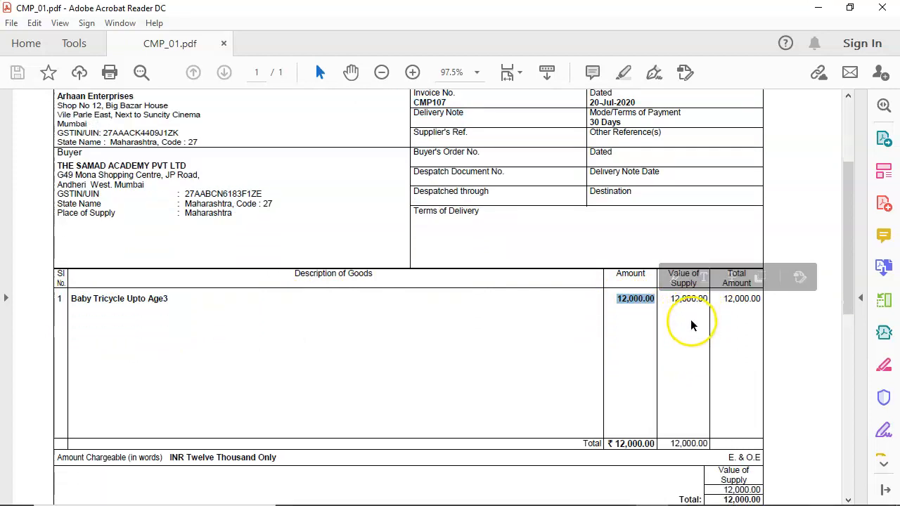
{"action": "scroll", "coordinate": [700, 324], "scroll_direction": "down", "scroll_amount": 1}
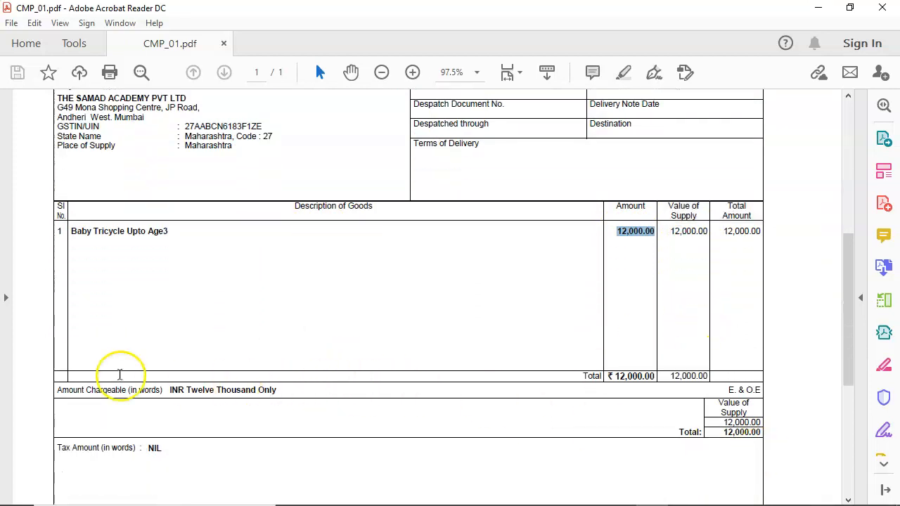
{"action": "left_click_drag", "start_coordinate": [150, 401], "coordinate": [297, 388]}
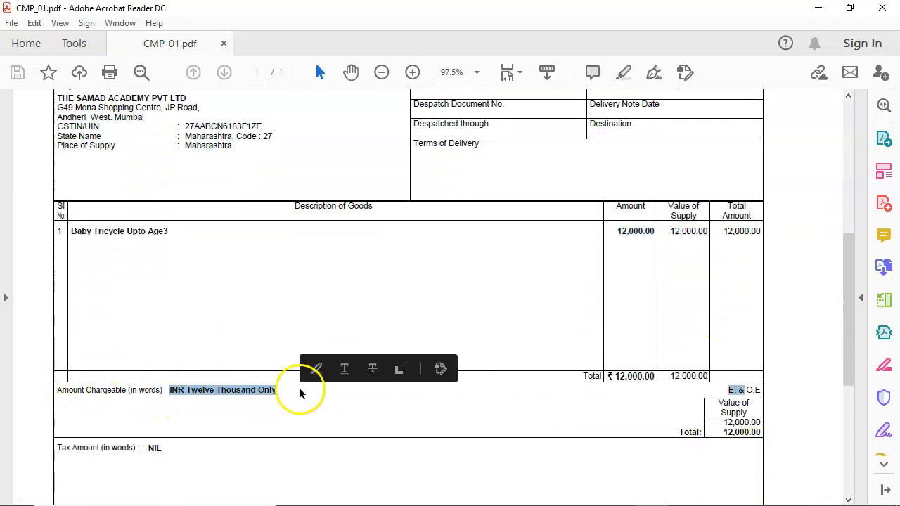
{"action": "left_click", "coordinate": [580, 401]}
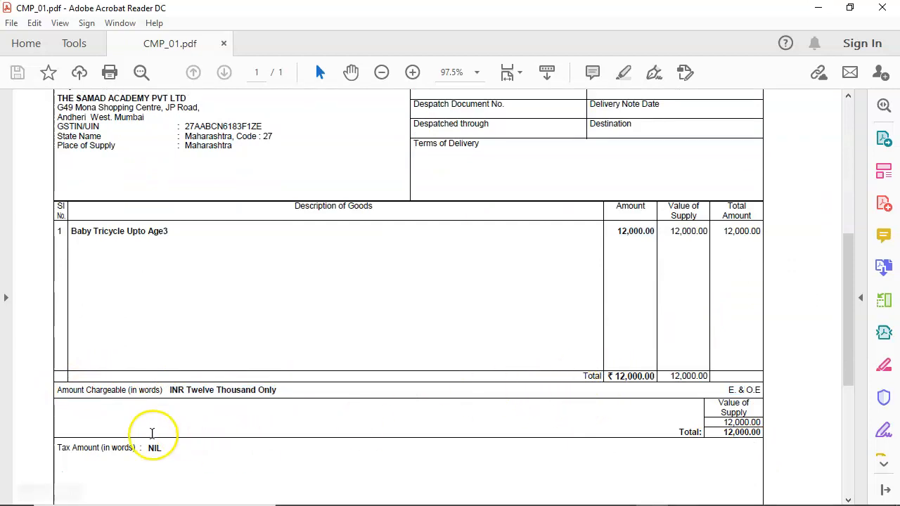
{"action": "left_click_drag", "start_coordinate": [139, 448], "coordinate": [211, 450]}
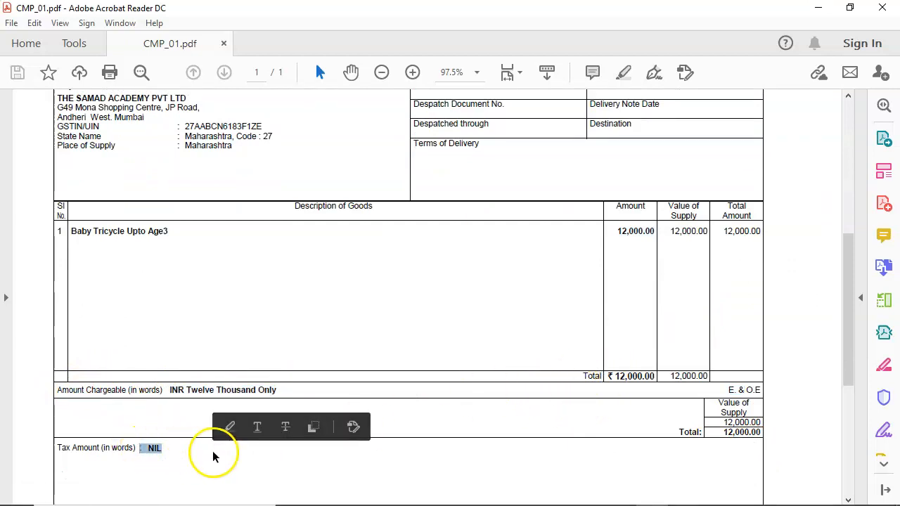
- Copy the GSTIN of the supplier Arhaan Enterprises from the bill of supply
{"action": "scroll", "coordinate": [337, 338], "scroll_direction": "up", "scroll_amount": 1}
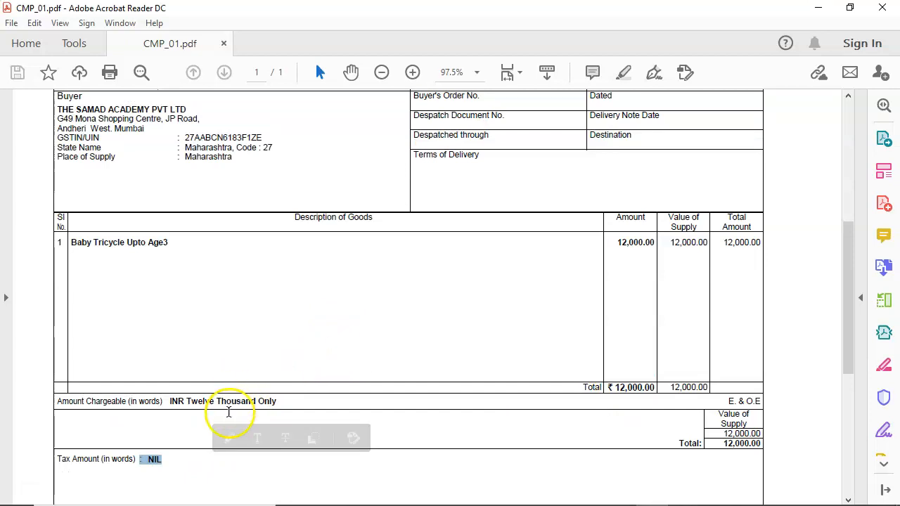
{"action": "scroll", "coordinate": [193, 236], "scroll_direction": "up", "scroll_amount": 2}
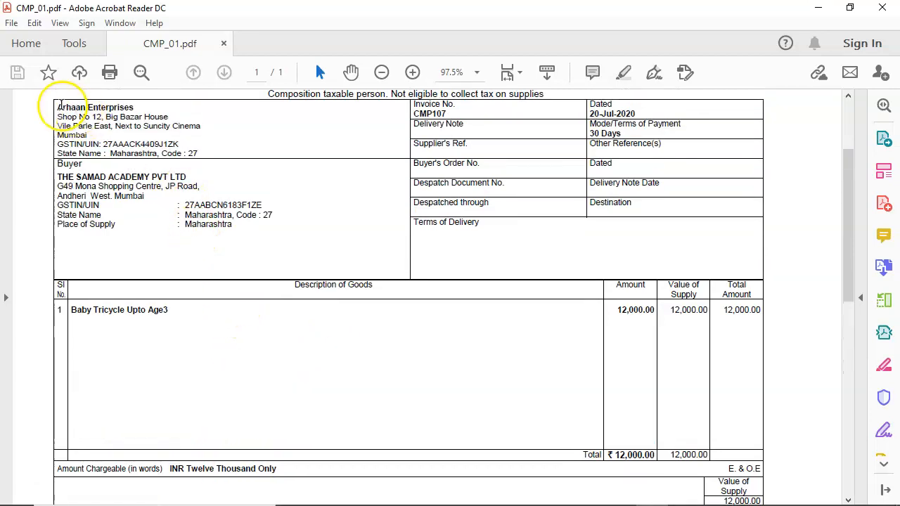
{"action": "left_click_drag", "start_coordinate": [57, 107], "coordinate": [112, 110]}
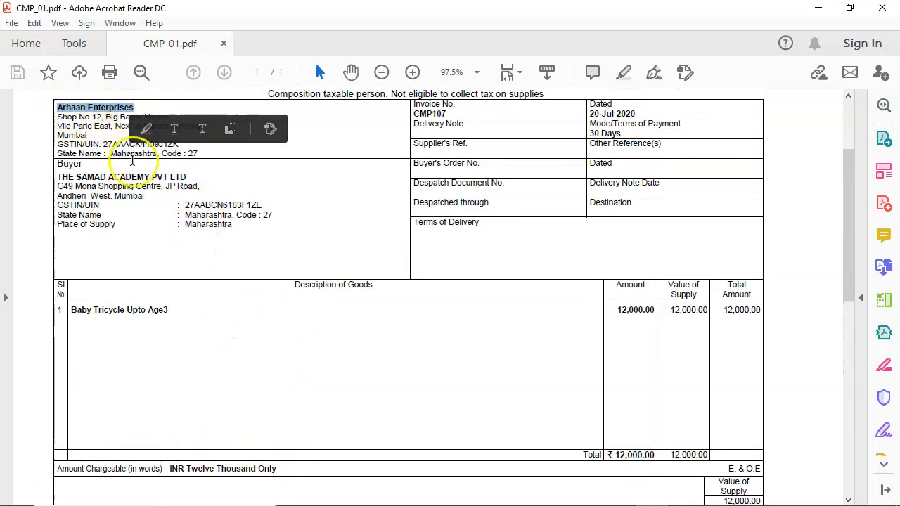
{"action": "left_click", "coordinate": [207, 147]}
{"action": "mouse_move", "coordinate": [182, 144]}
{"action": "left_mouse_down"}
{"action": "mouse_move", "coordinate": [121, 146]}
{"action": "mouse_move", "coordinate": [178, 144]}
{"action": "left_mouse_up"}
{"action": "key", "text": "ctrl+c"}
{"action": "left_click", "coordinate": [117, 146]}
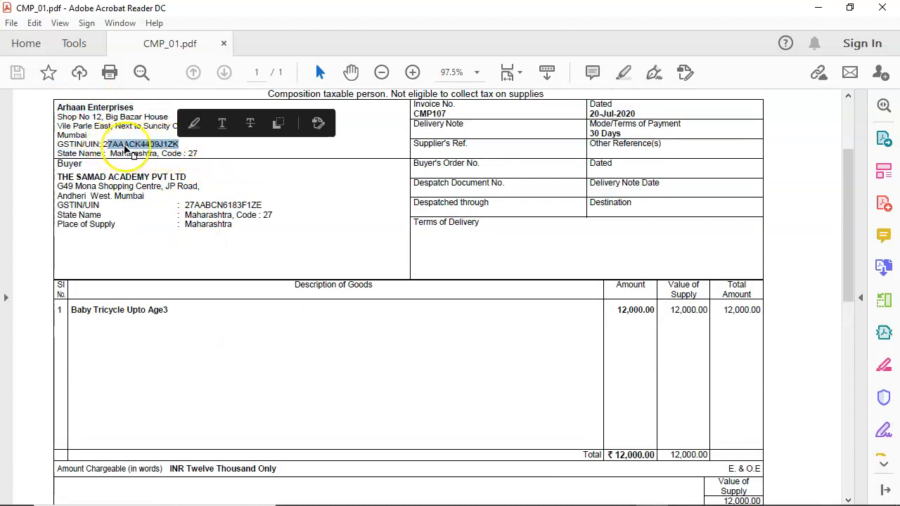
- Switch to TallyPrime and start a new purchase voucher from the Gateway of Tally
{"action": "key", "text": "alt+Tab"}
{"action": "key", "text": "alt+Tab"}
{"action": "key", "text": "alt+Tab"}
{"action": "key", "text": "alt+Tab"}
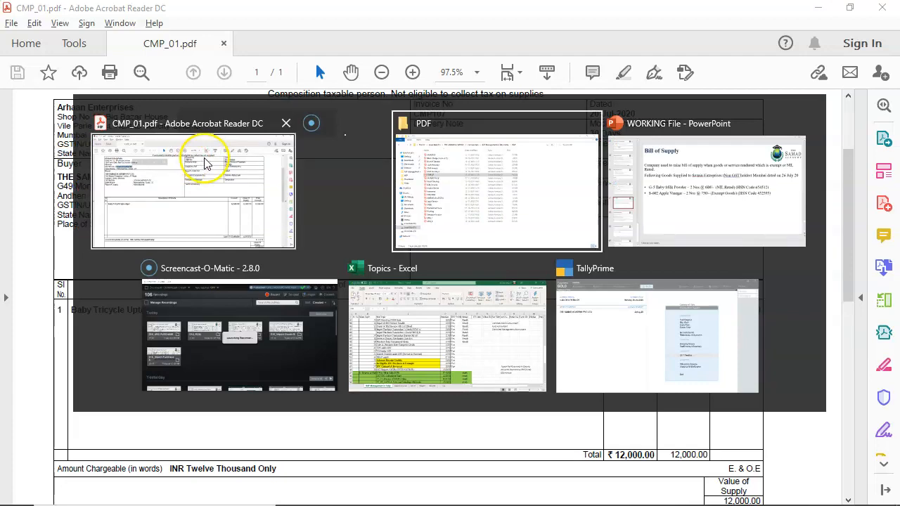
{"action": "left_click", "coordinate": [727, 345]}
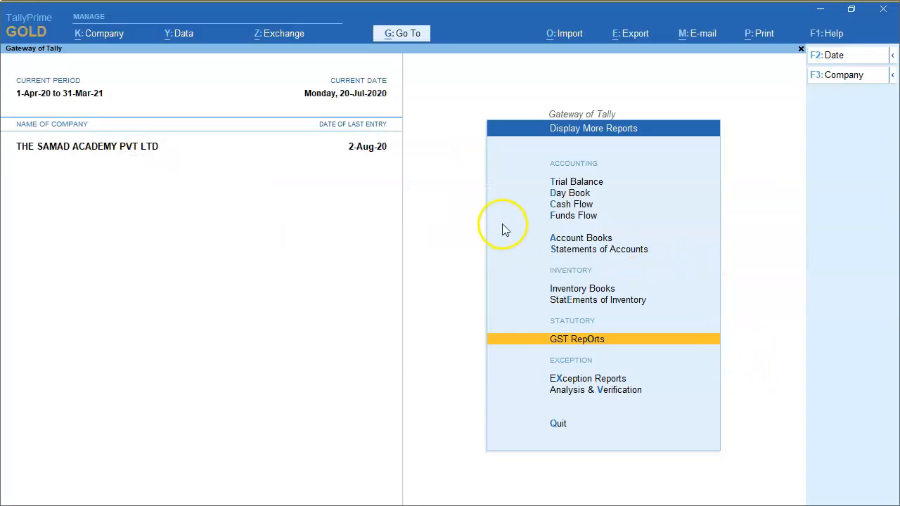
{"action": "key", "text": "Escape"}
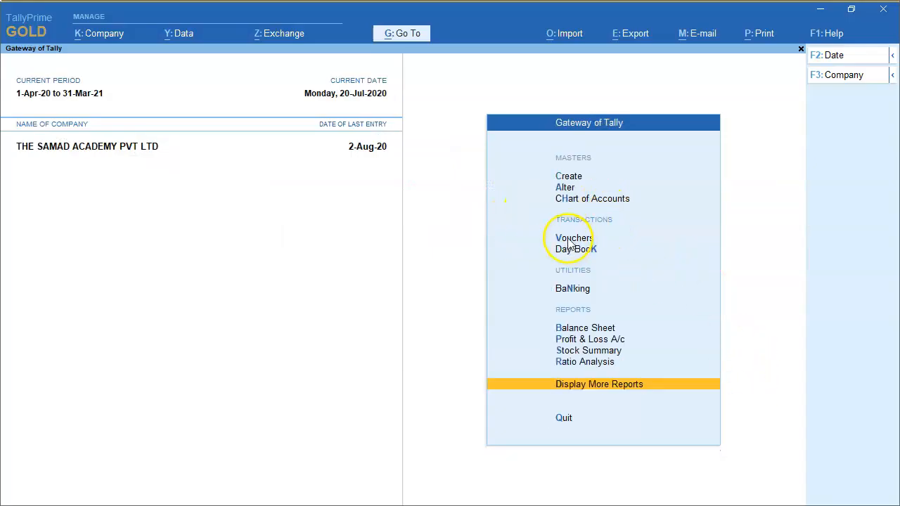
{"action": "left_click", "coordinate": [571, 243]}
{"action": "left_click", "coordinate": [843, 210]}
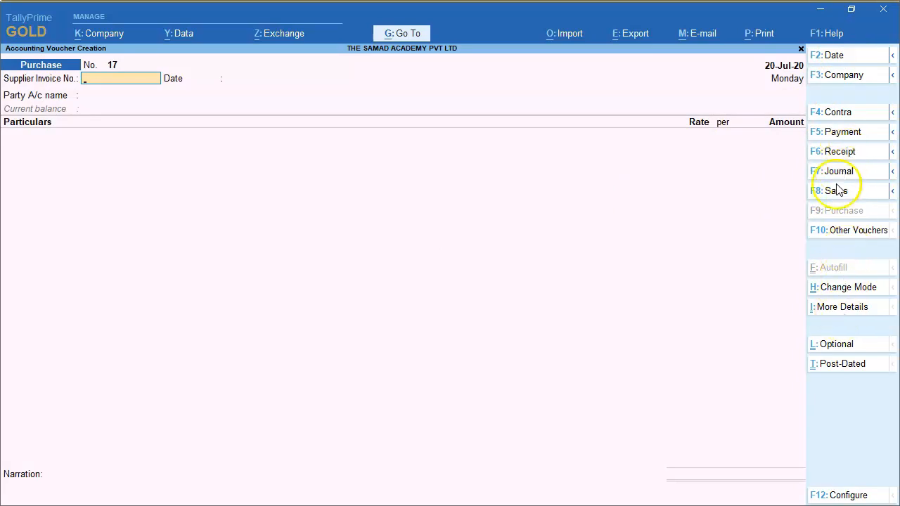
- Change the purchase voucher's mode to Item Invoice
{"action": "left_click", "coordinate": [839, 307]}
{"action": "key", "text": "Escape"}
{"action": "left_click", "coordinate": [842, 288]}
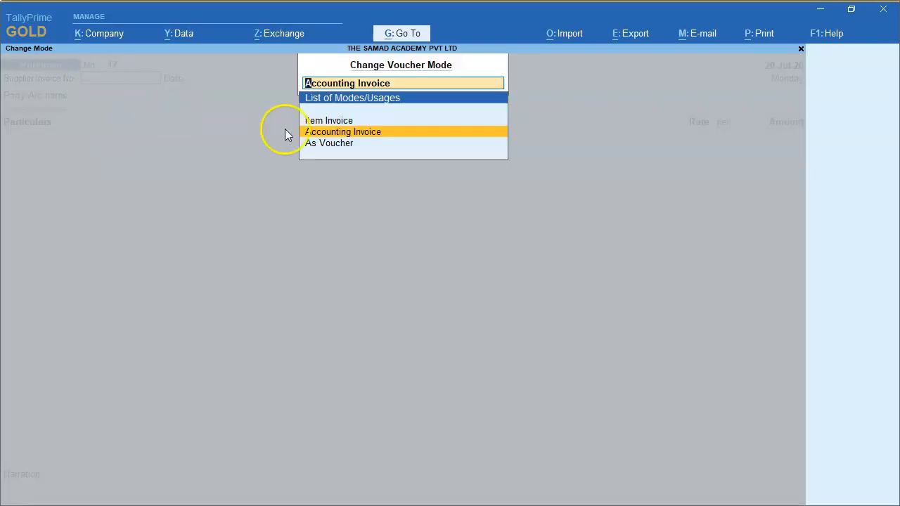
{"action": "key", "text": "Up"}
{"action": "key", "text": "Return"}
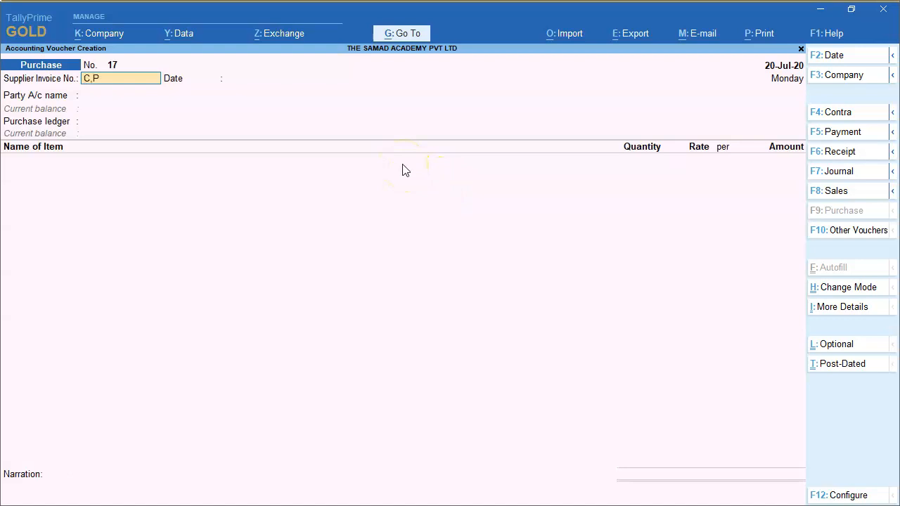
- Enter CMP01 as the supplier invoice number and accept 20-Jul-20 as its date
{"action": "type", "text": "CMP01"}
{"action": "key", "text": "Return"}
{"action": "key", "text": "Return"}
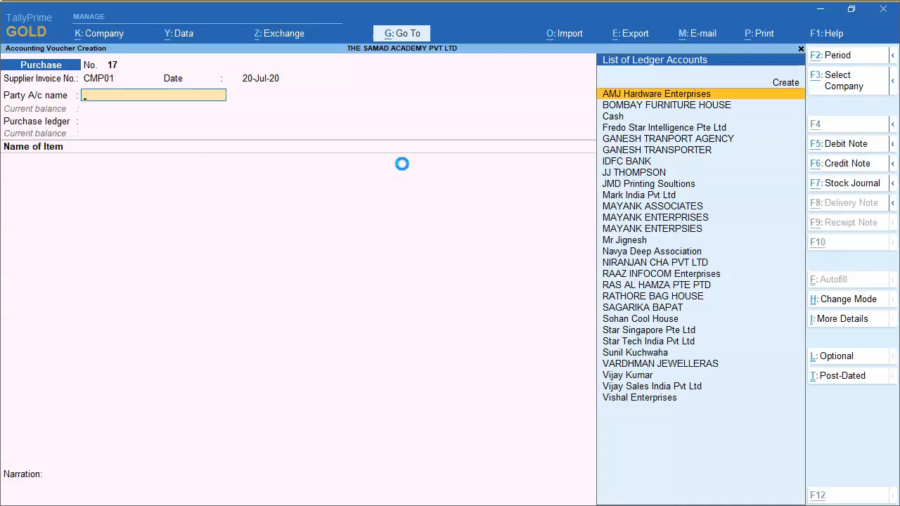
- Start creating a party ledger from the voucher and name it ARHAAN ENTERPRISES
{"action": "key", "text": "alt+c"}
{"action": "type", "text": "ARHAAN ENTERPRI"}
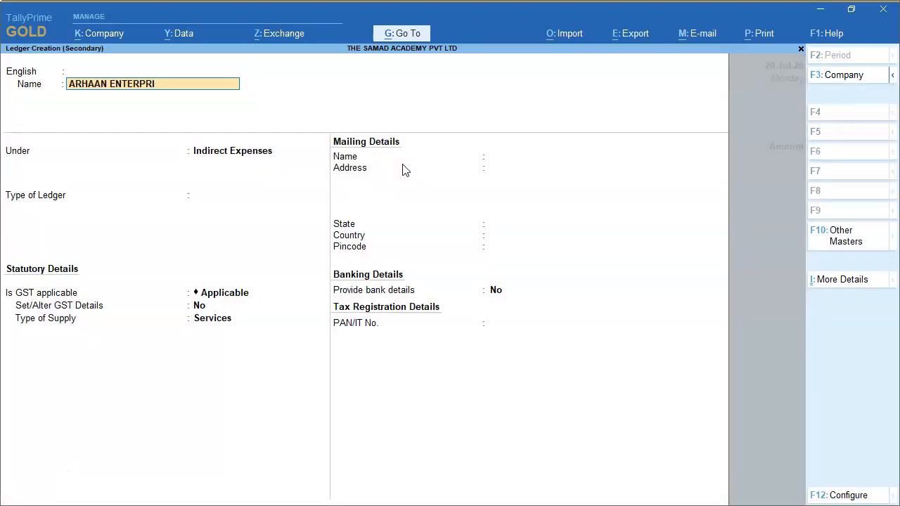
{"action": "type", "text": "SES"}
{"action": "key", "text": "Return"}
{"action": "key", "text": "Return"}
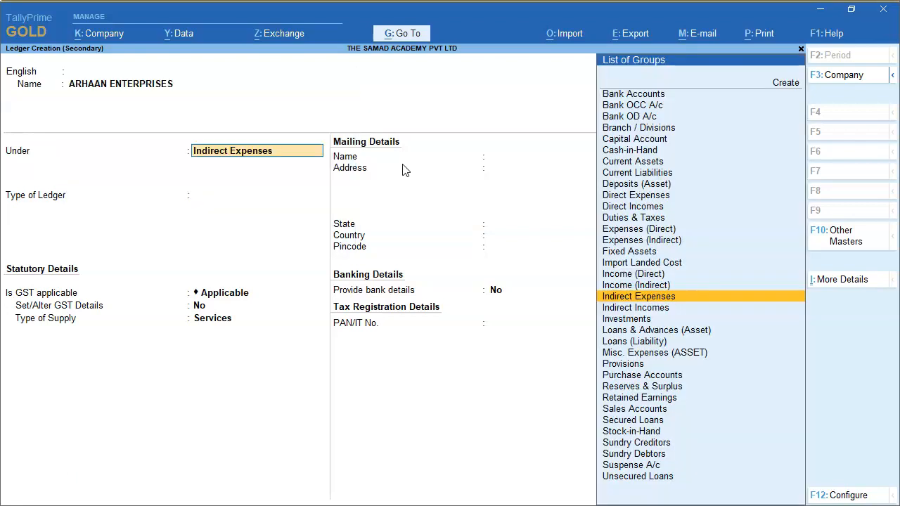
- Place the ledger under Sundry Creditors and keep the default bill-by-bill, mailing, state and bank settings
{"action": "type", "text": "cred"}
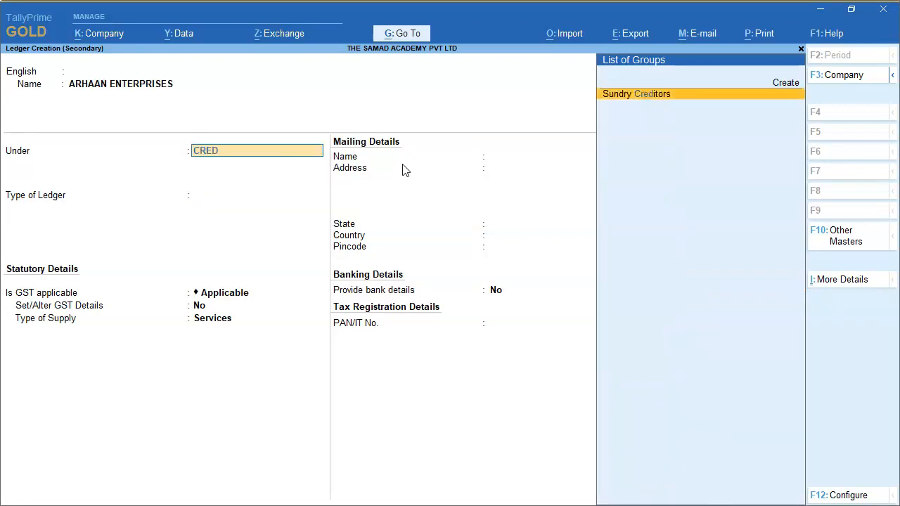
{"action": "key", "text": "Return"}
{"action": "key", "text": "Return"}
{"action": "key", "text": "Return"}
{"action": "key", "text": "Return"}
{"action": "key", "text": "Return"}
{"action": "key", "text": "Return"}
{"action": "key", "text": "Return"}
{"action": "key", "text": "Return"}
{"action": "key", "text": "Return"}
{"action": "key", "text": "Return"}
{"action": "key", "text": "Return"}
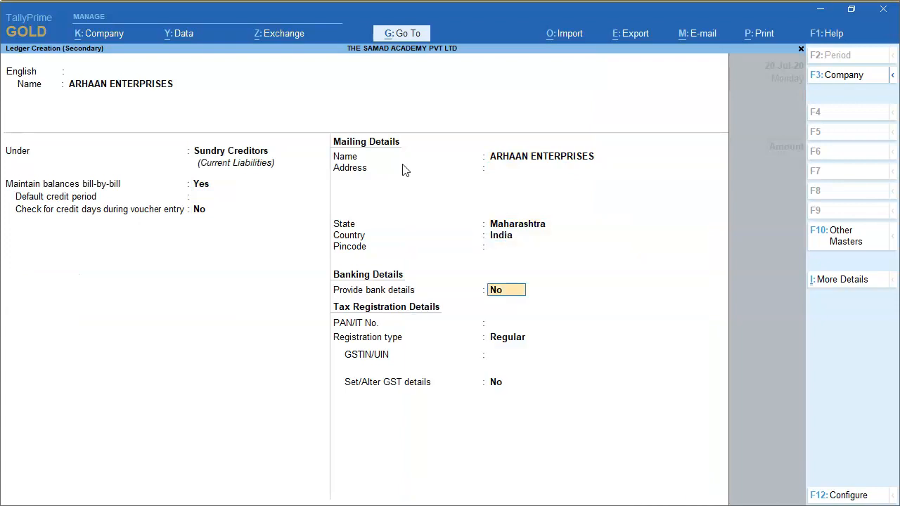
- Paste the copied supplier GSTIN into the ledger's tax registration details
{"action": "type", "text": "2"}
{"action": "key", "text": "ctrl+v"}
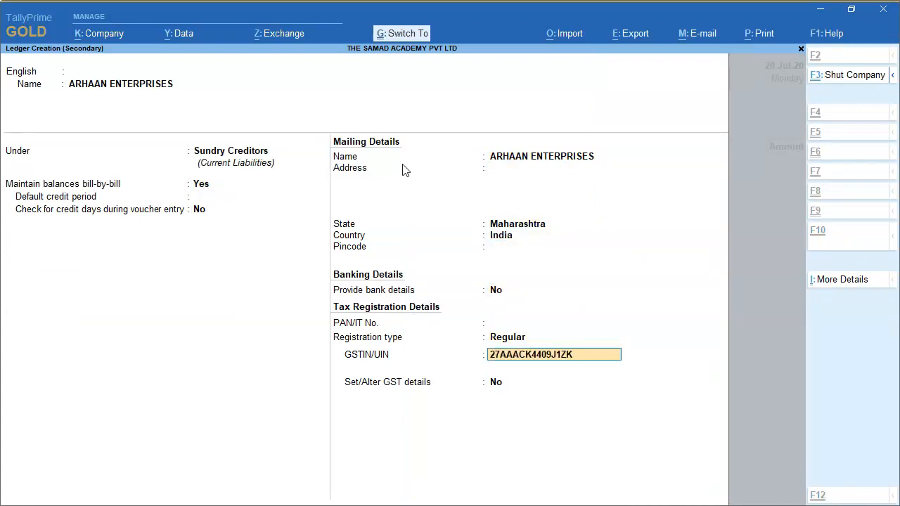
{"action": "key", "text": "Return"}
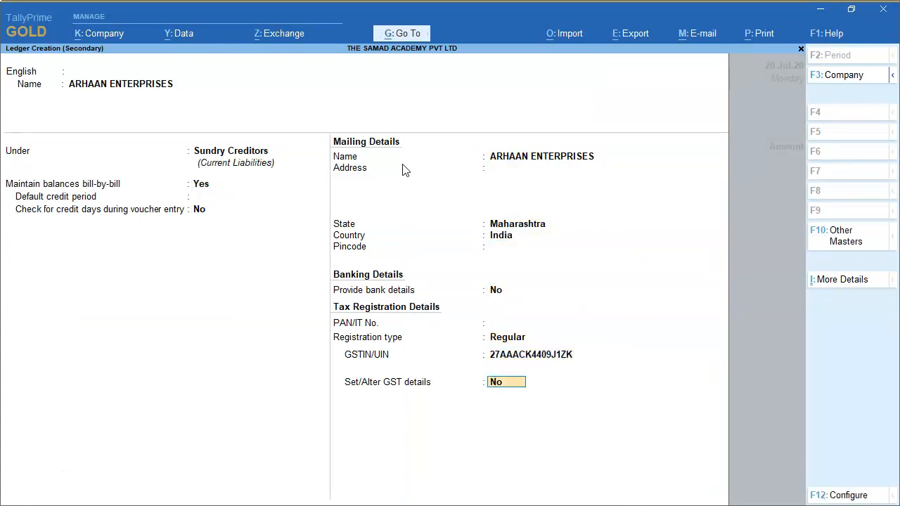
- Set the ledger's registration type to Composition and save the ledger
{"action": "key", "text": "BackSpace"}
{"action": "key", "text": "BackSpace"}
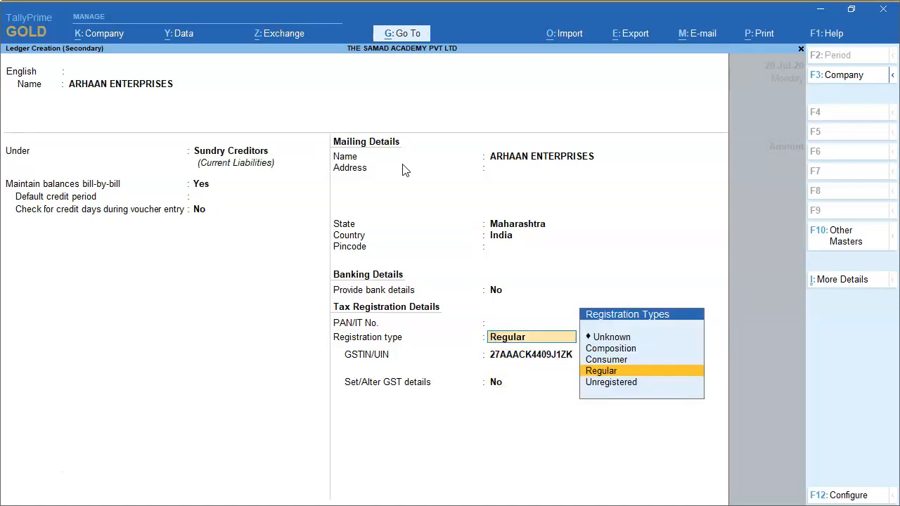
{"action": "key", "text": "Up"}
{"action": "key", "text": "Up"}
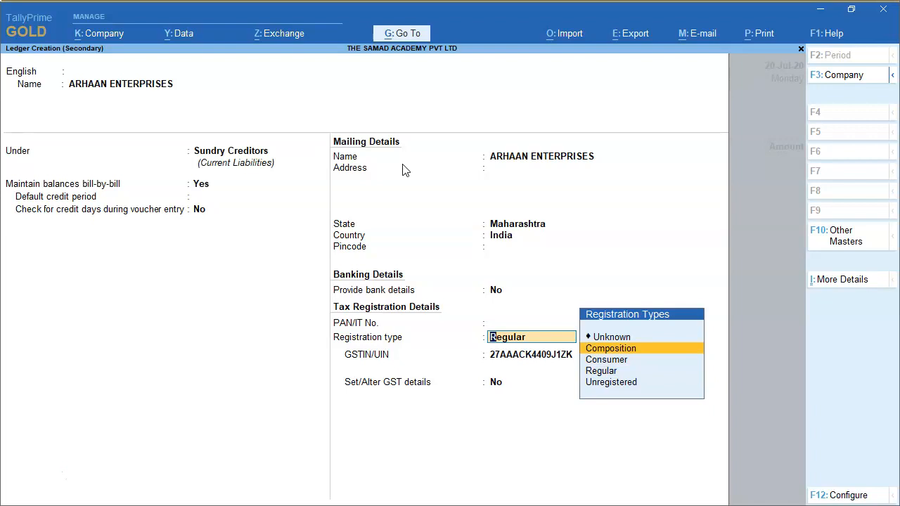
{"action": "key", "text": "Return"}
{"action": "key", "text": "Return"}
{"action": "key", "text": "Return"}
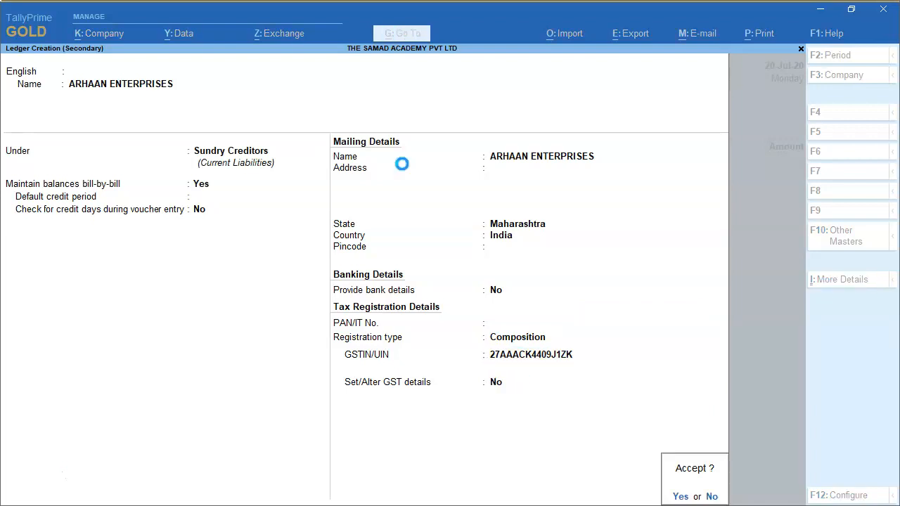
{"action": "key", "text": "Return"}
- Use ARHAAN ENTERPRISES as the purchase voucher's party account and accept its default details
{"action": "key", "text": "Return"}
{"action": "key", "text": "Return"}
{"action": "key", "text": "Return"}
{"action": "key", "text": "Return"}
{"action": "key", "text": "Return"}
{"action": "key", "text": "Return"}
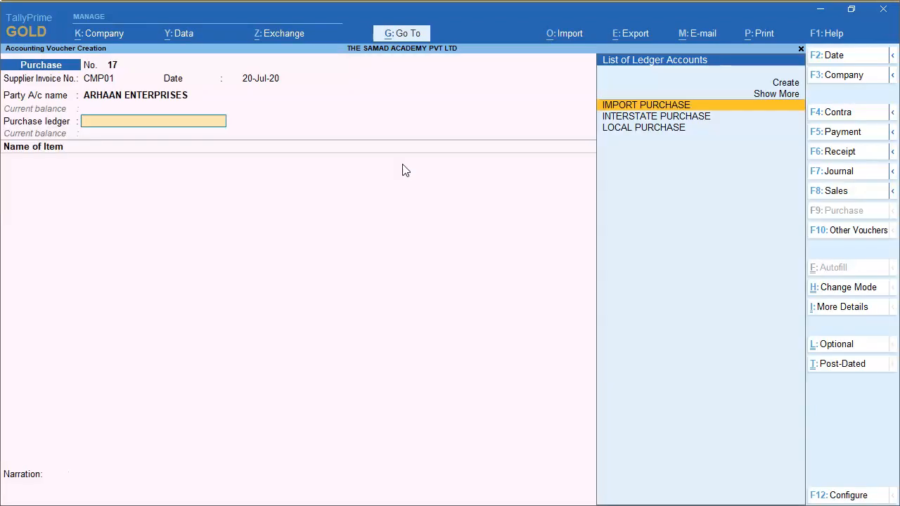
- Use LOCAL PURCHASE as the purchase ledger, with classification Not Applicable and both input-credit ineligibility and reverse charge set to No
{"action": "key", "text": "Down"}
{"action": "key", "text": "Down"}
{"action": "key", "text": "Return"}
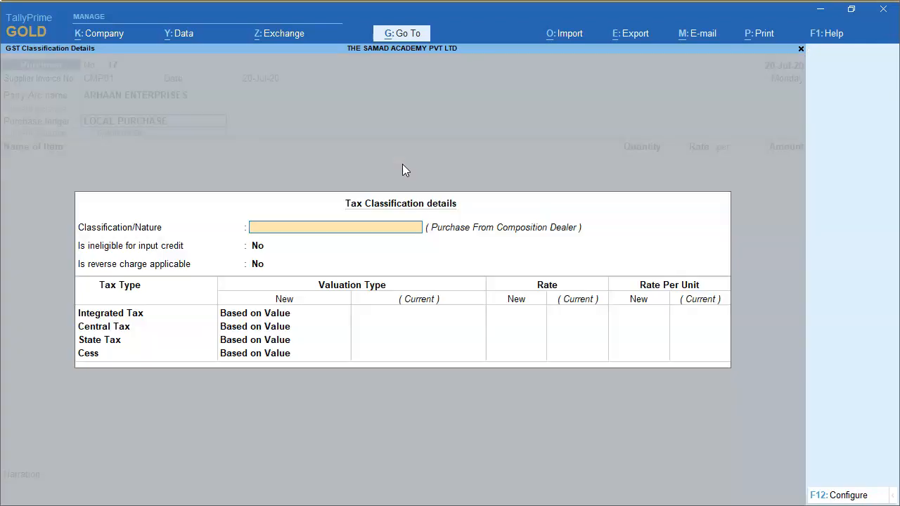
{"action": "key", "text": "Return"}
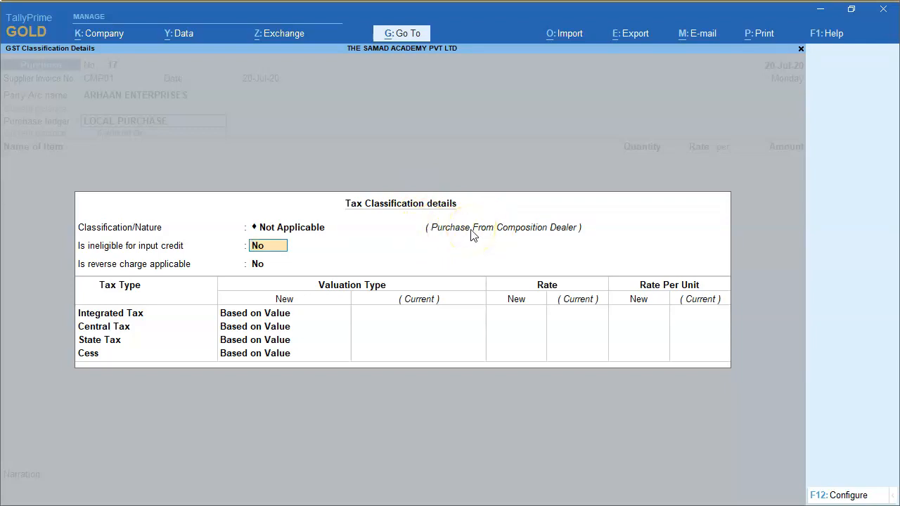
{"action": "key", "text": "Return"}
{"action": "key", "text": "Return"}
{"action": "key", "text": "Return"}
{"action": "key", "text": "Return"}
{"action": "key", "text": "Return"}
{"action": "key", "text": "Return"}
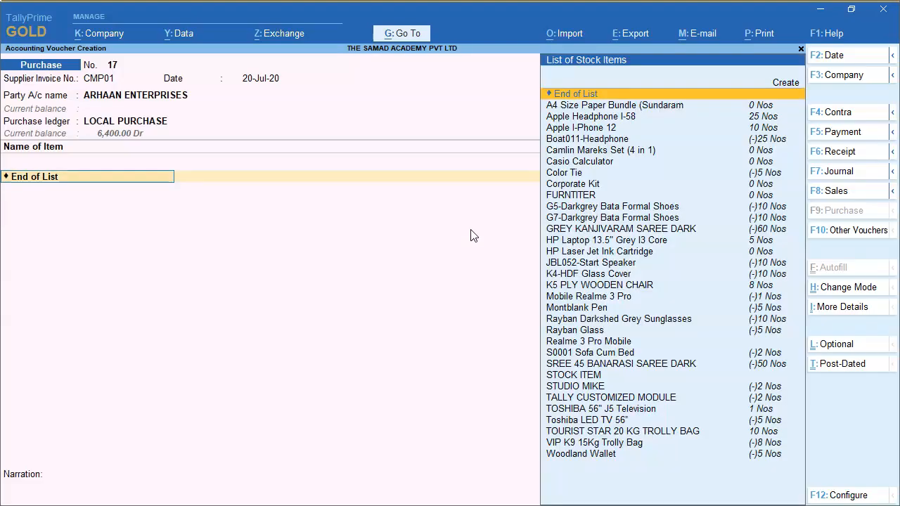
- Copy the item description "Baby Tricycle Upto Age3" from the CMP_01.pdf bill in Acrobat Reader and return to TallyPrime
{"action": "key", "text": "alt+Tab"}
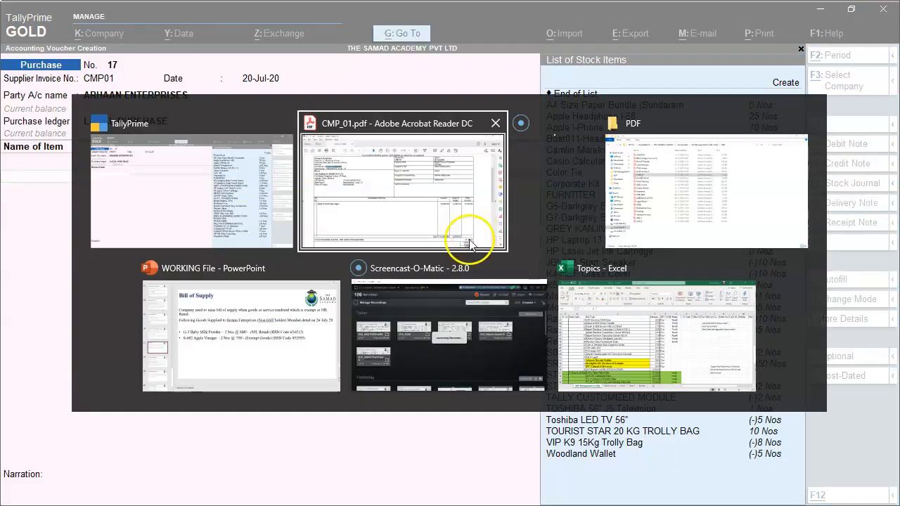
{"action": "left_click_drag", "start_coordinate": [171, 309], "coordinate": [82, 313]}
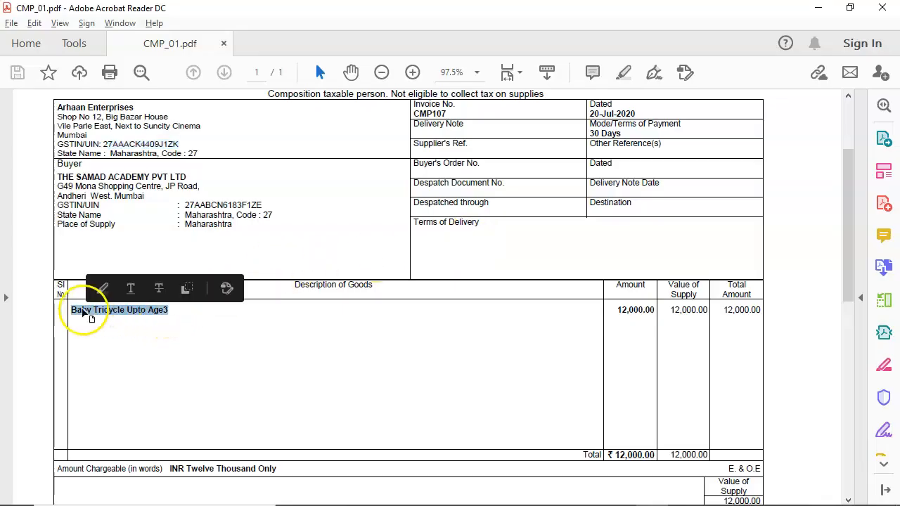
{"action": "key", "text": "ctrl+c"}
{"action": "key", "text": "alt+Tab"}
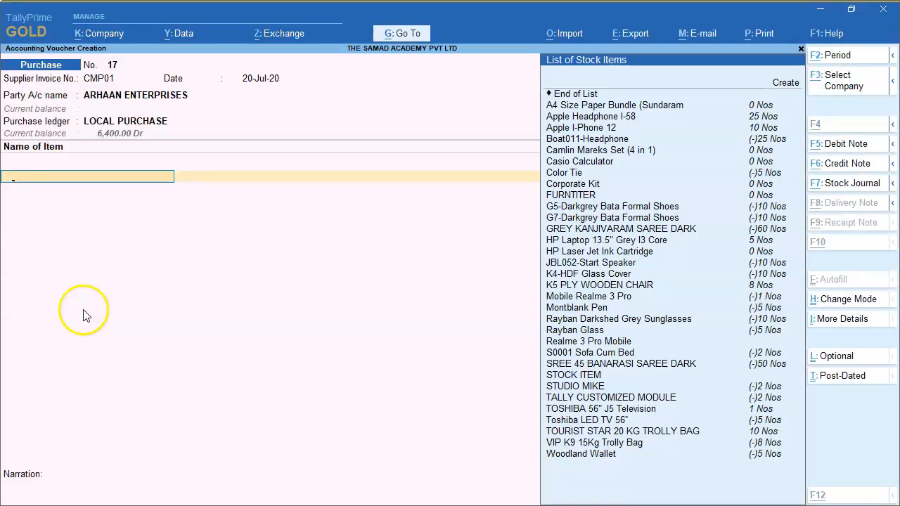
- Create a stock item from the voucher, pasting the copied name and choosing Nos as its unit
{"action": "key", "text": "alt+c"}
{"action": "key", "text": "ctrl+alt+v"}
{"action": "key", "text": "Return"}
{"action": "key", "text": "Return"}
{"action": "key", "text": "Return"}
{"action": "key", "text": "Return"}
{"action": "key", "text": "Down"}
{"action": "key", "text": "Return"}
{"action": "key", "text": "Return"}
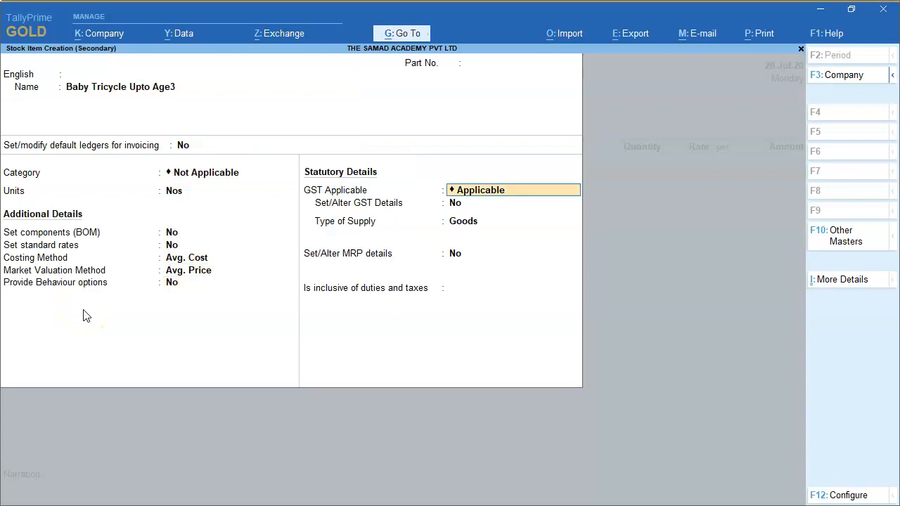
- Enable GST details for the stock item, enter HSN/SAC 5687458 and keep non-GST goods as No
{"action": "key", "text": "Return"}
{"action": "type", "text": "Y"}
{"action": "key", "text": "Return"}
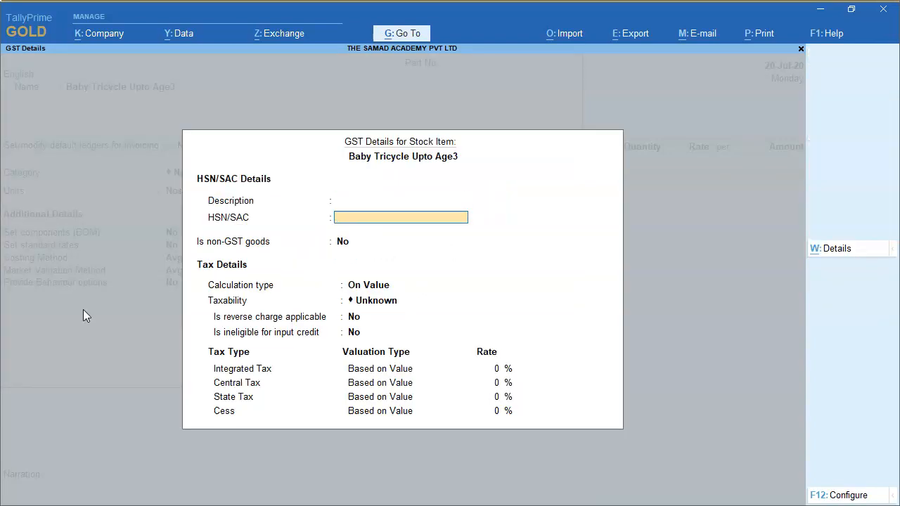
{"action": "type", "text": "9"}
{"action": "key", "text": "BackSpace"}
{"action": "type", "text": "5687458"}
{"action": "key", "text": "Return"}
{"action": "key", "text": "Return"}
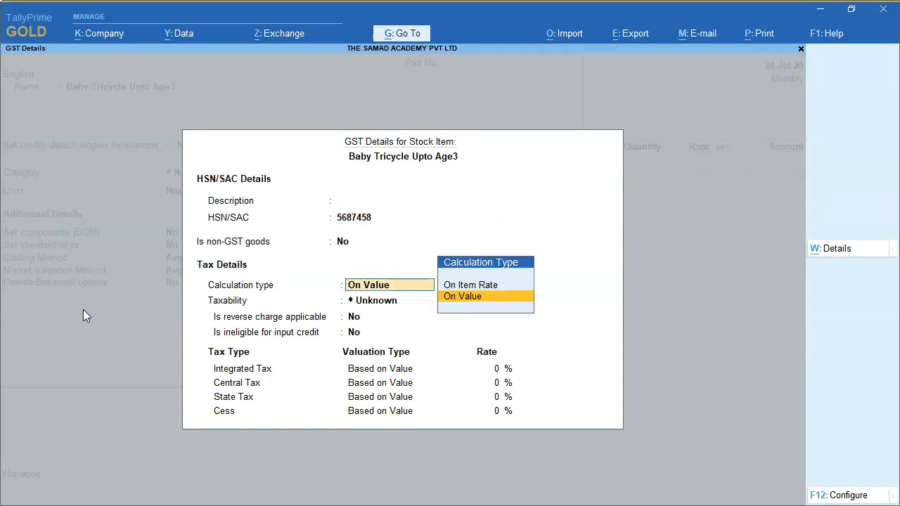
- Keep the calculation type On Value, set taxability to Taxable and enter an integrated tax rate of 18%
{"action": "key", "text": "Return"}
{"action": "key", "text": "Down"}
{"action": "key", "text": "Down"}
{"action": "key", "text": "Down"}
{"action": "key", "text": "Return"}
{"action": "key", "text": "Return"}
{"action": "key", "text": "Return"}
{"action": "type", "text": "18"}
{"action": "key", "text": "Return"}
{"action": "key", "text": "Return"}
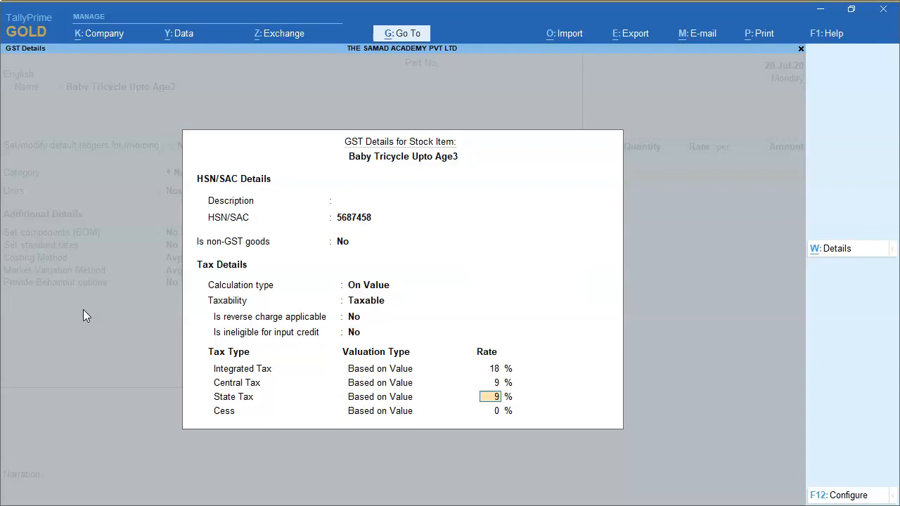
- Accept the GST details, keep Goods as the type of supply and save the stock item
{"action": "key", "text": "Return"}
{"action": "key", "text": "Return"}
{"action": "key", "text": "Return"}
{"action": "key", "text": "Return"}
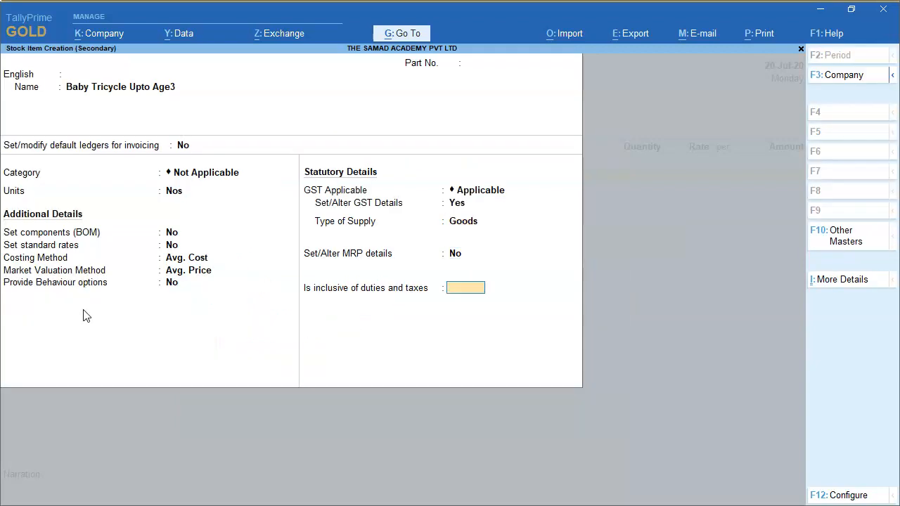
{"action": "key", "text": "Return"}
{"action": "key", "text": "Return"}
{"action": "key", "text": "Return"}
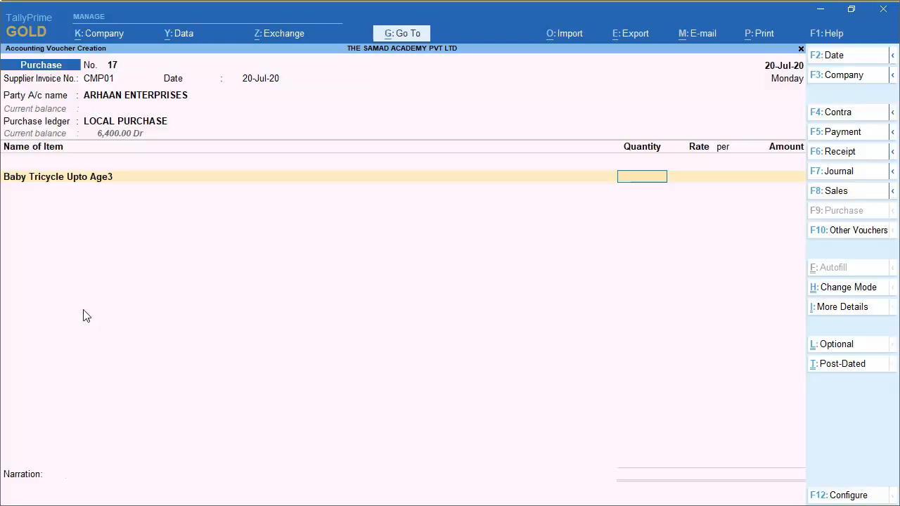
- Check the bill, enter 12 Nos of the tricycle at a rate of 1,000 per Nos, and end the item list
{"action": "key", "text": "alt+Tab"}
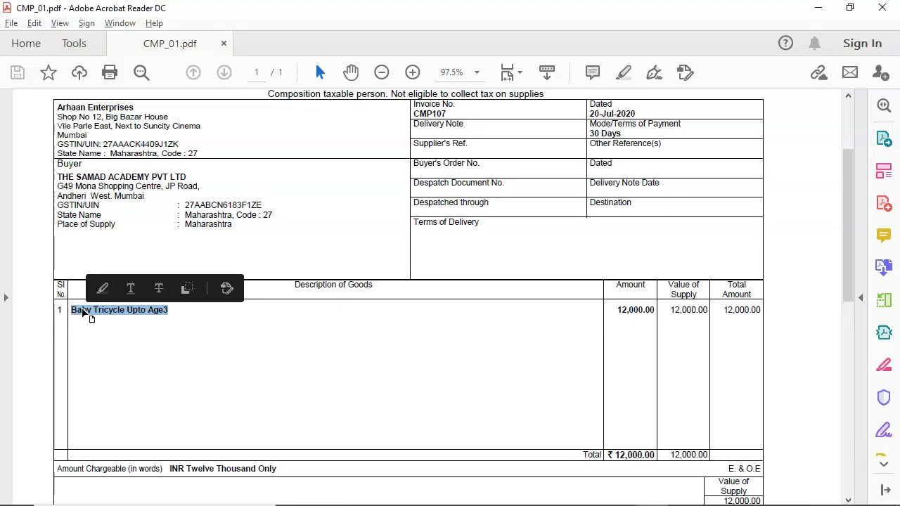
{"action": "key", "text": "alt+Tab"}
{"action": "type", "text": "1"}
{"action": "key", "text": "Return"}
{"action": "key", "text": "BackSpace"}
{"action": "type", "text": "12"}
{"action": "key", "text": "Return"}
{"action": "type", "text": "1,00"}
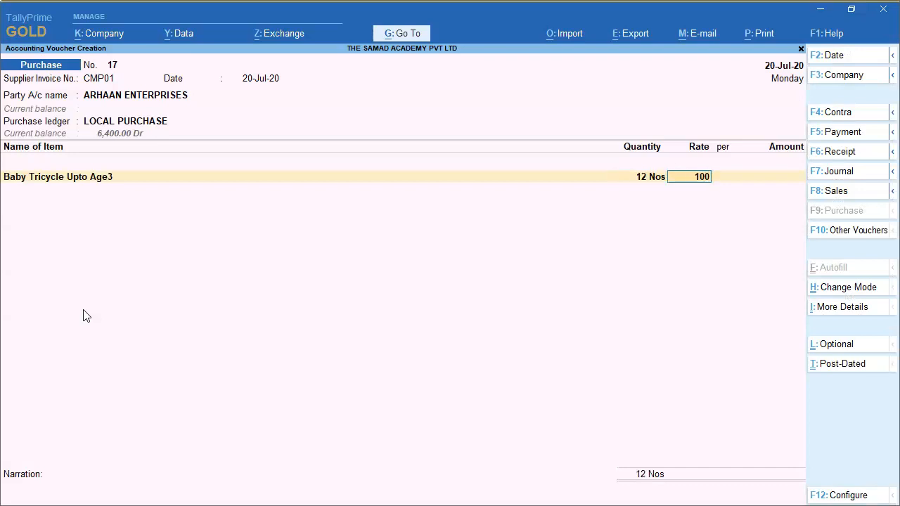
{"action": "type", "text": "0"}
{"action": "key", "text": "Return"}
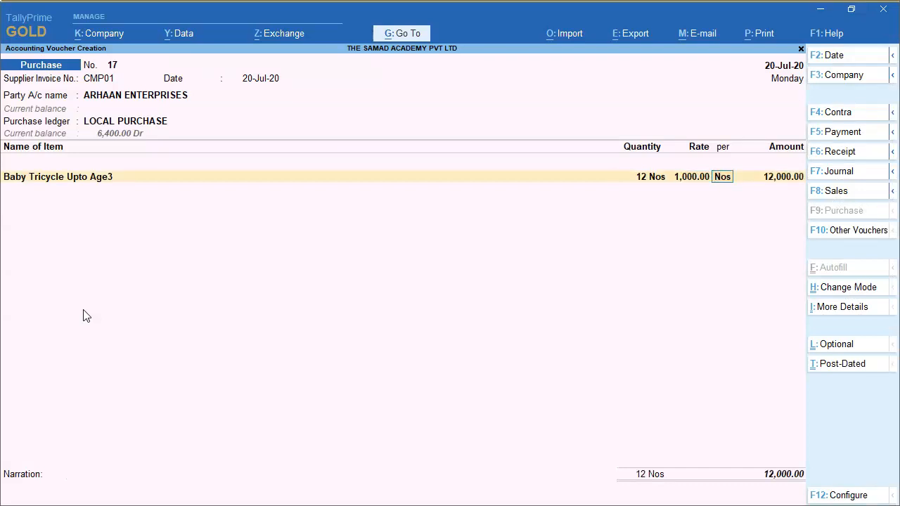
{"action": "key", "text": "Return"}
{"action": "key", "text": "Return"}
{"action": "key", "text": "Return"}
{"action": "key", "text": "Return"}
{"action": "type", "text": "INPU"}
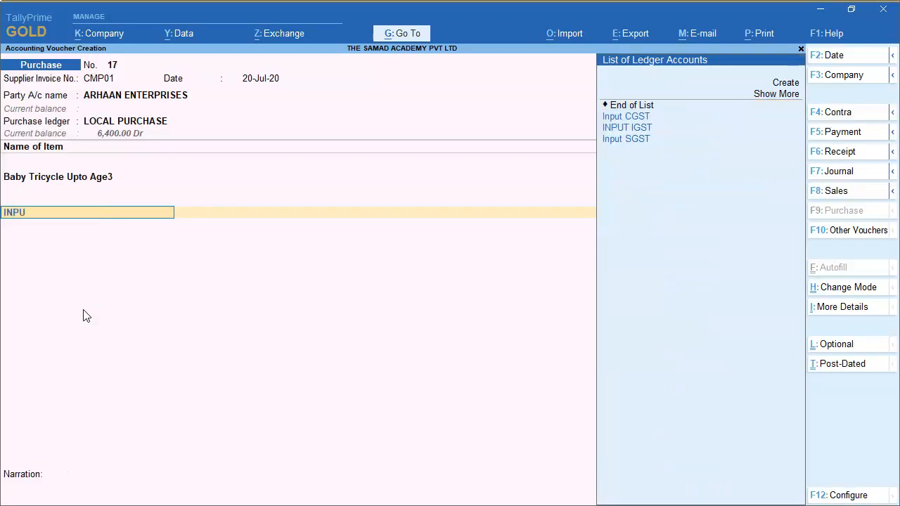
{"action": "key", "text": "Down"}
{"action": "key", "text": "Up"}
{"action": "key", "text": "Return"}
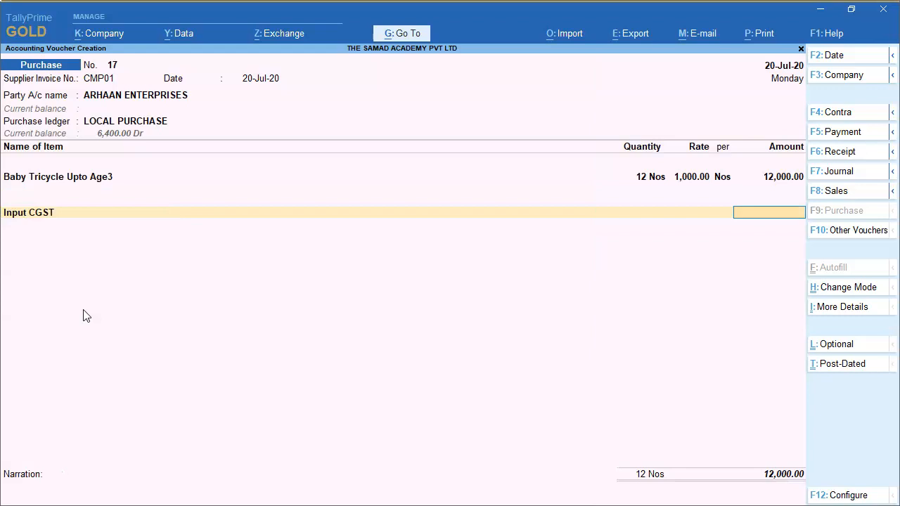
{"action": "key", "text": "BackSpace"}
{"action": "type", "text": "INPU"}
{"action": "key", "text": "Down"}
{"action": "key", "text": "Return"}
{"action": "key", "text": "BackSpace"}
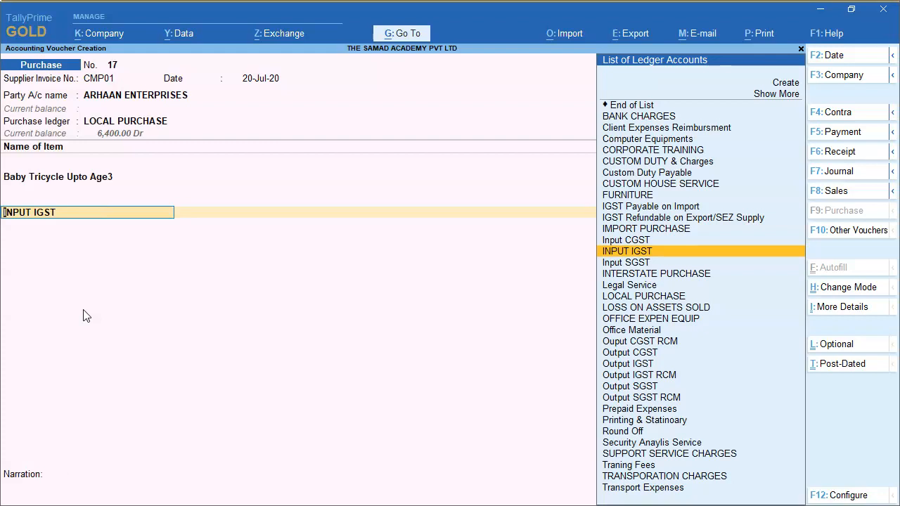
- Choose End of List instead of a tax ledger, accept the remaining defaults and save the purchase voucher
{"action": "type", "text": "EN"}
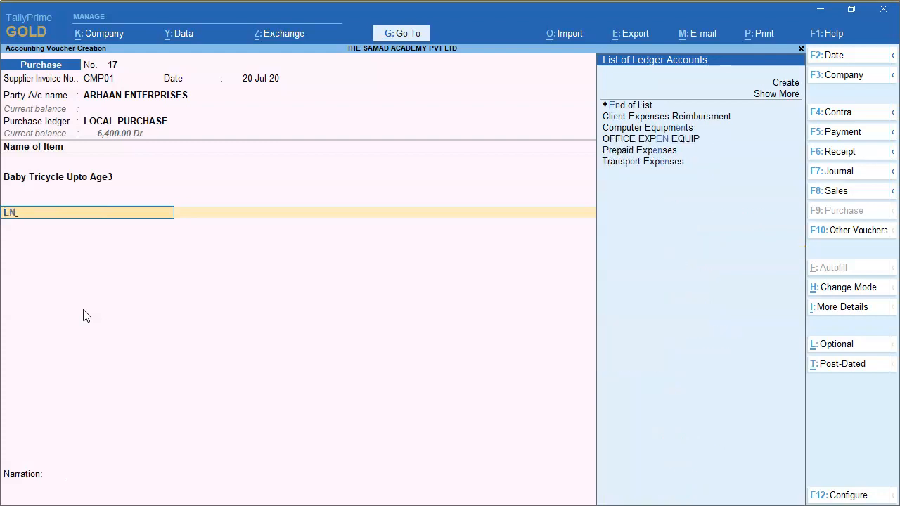
{"action": "key", "text": "Return"}
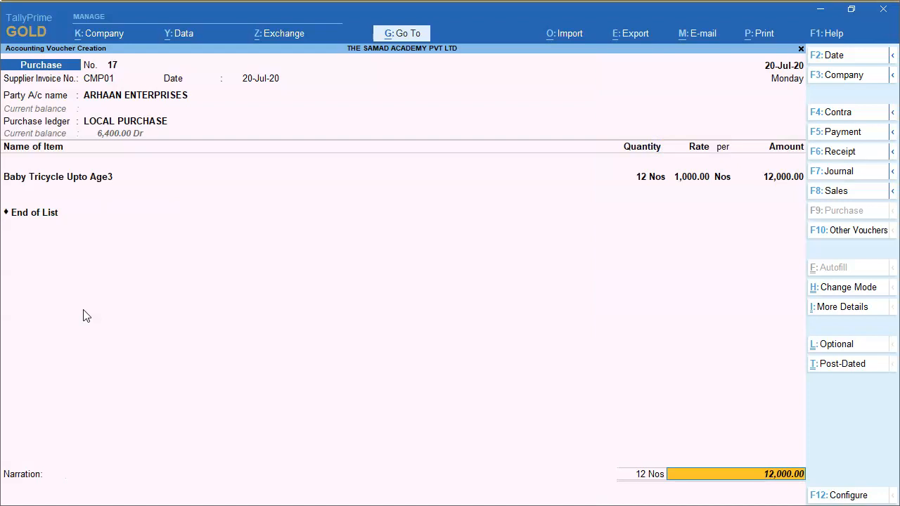
{"action": "key", "text": "Return"}
{"action": "key", "text": "Return"}
{"action": "key", "text": "Return"}
{"action": "key", "text": "Return"}
{"action": "key", "text": "Return"}
{"action": "key", "text": "Return"}
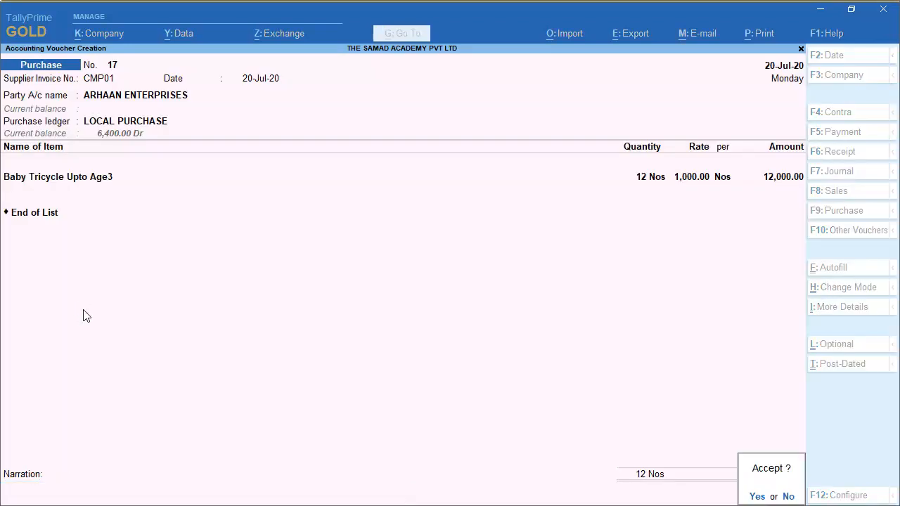
{"action": "key", "text": "Return"}
- Open the GSTR-3B report
{"action": "left_click", "coordinate": [391, 35]}
{"action": "type", "text": "GSTR"}
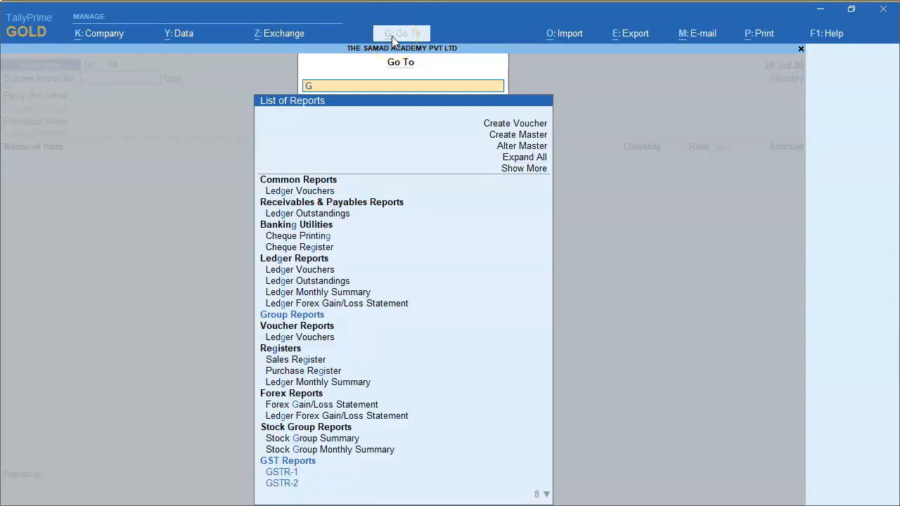
{"action": "key", "text": "Down"}
{"action": "key", "text": "Down"}
{"action": "key", "text": "Down"}
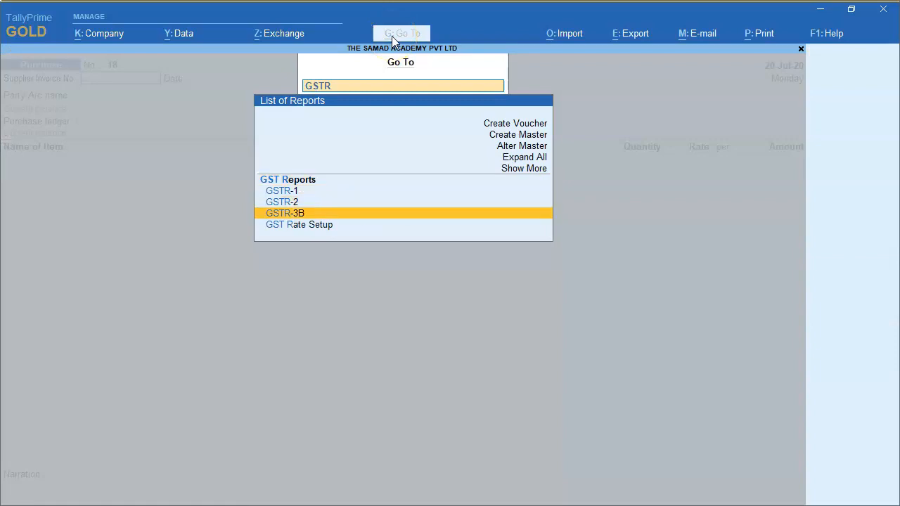
{"action": "key", "text": "Return"}
- Drill into supplies from composition, exempt and nil-rated suppliers under section 5, check Composition Dealer Purchases, and leave the report
{"action": "key", "text": "Down"}
{"action": "key", "text": "Down"}
{"action": "key", "text": "Down"}
{"action": "key", "text": "Down"}
{"action": "key", "text": "Down"}
{"action": "key", "text": "Down"}
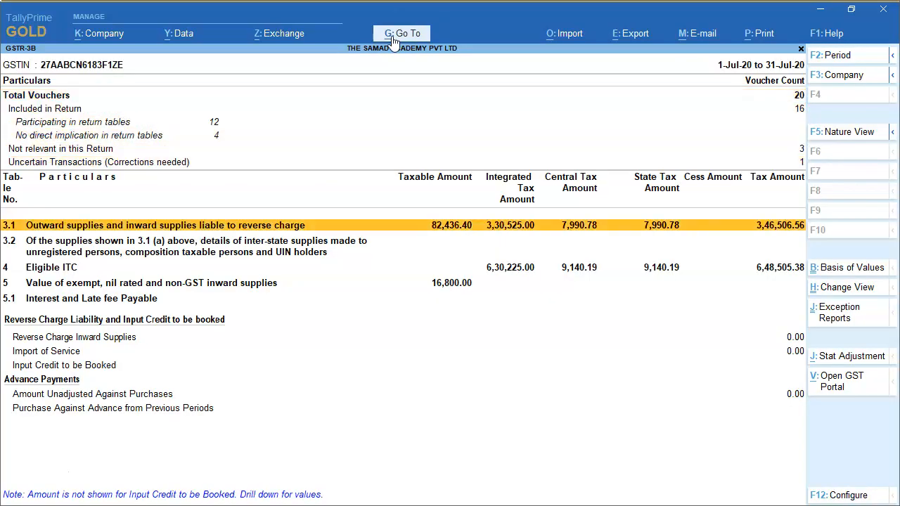
{"action": "key", "text": "Return"}
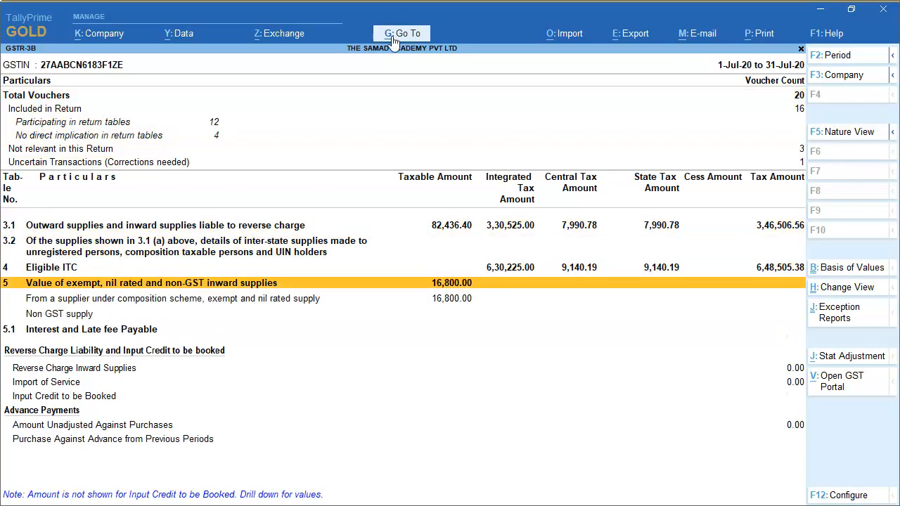
{"action": "key", "text": "Down"}
{"action": "key", "text": "Return"}
{"action": "key", "text": "Down"}
{"action": "key", "text": "Down"}
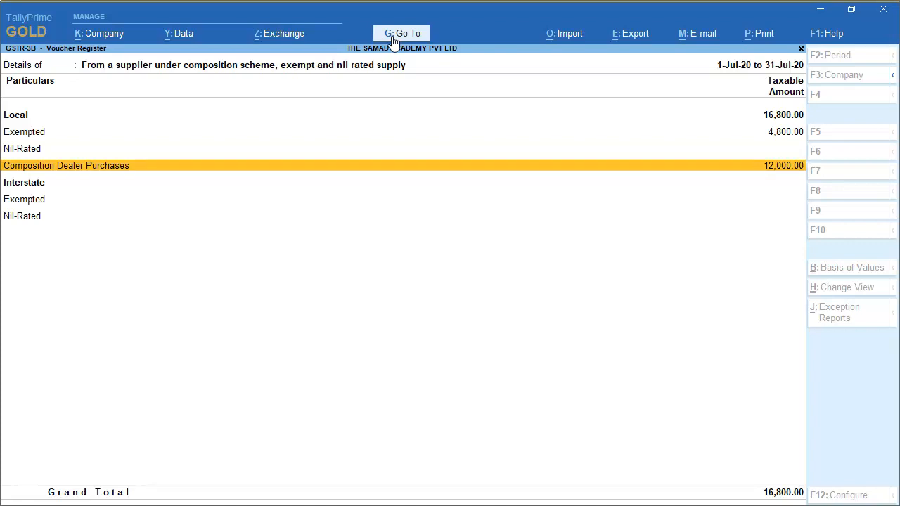
{"action": "key", "text": "Escape"}
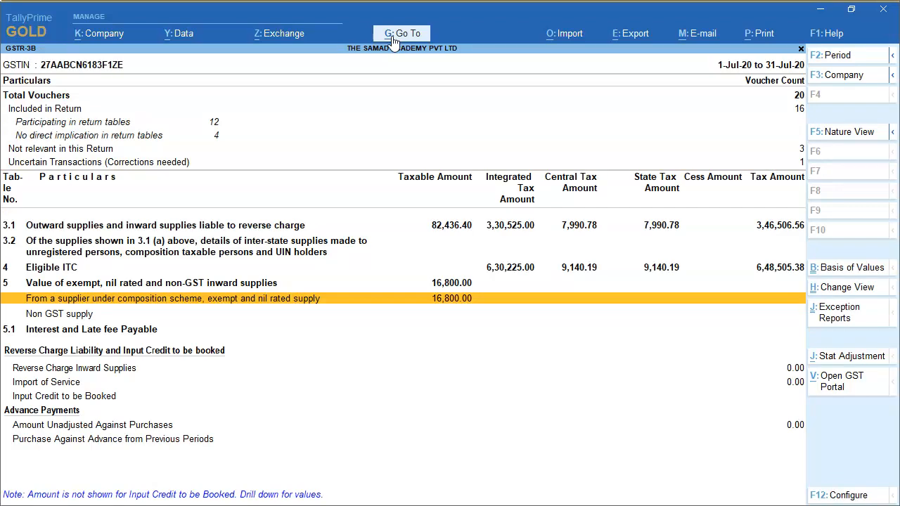
{"action": "key", "text": "Escape"}
- Switch to the PowerPoint file and examine the sales transaction on slide 33, "Transaction with Composite Dealer"
{"action": "key", "text": "alt+Tab"}
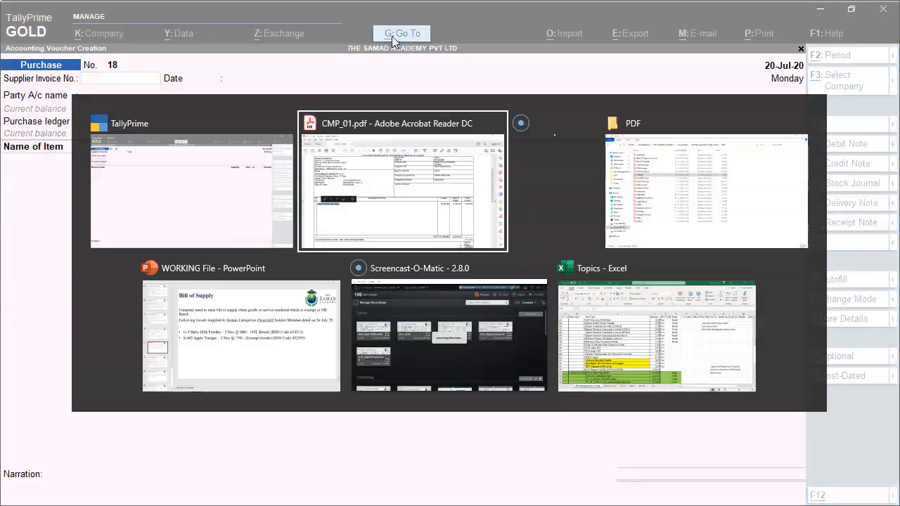
{"action": "key", "text": "alt+Tab"}
{"action": "key", "text": "alt+Tab"}
{"action": "key", "text": "alt+Tab"}
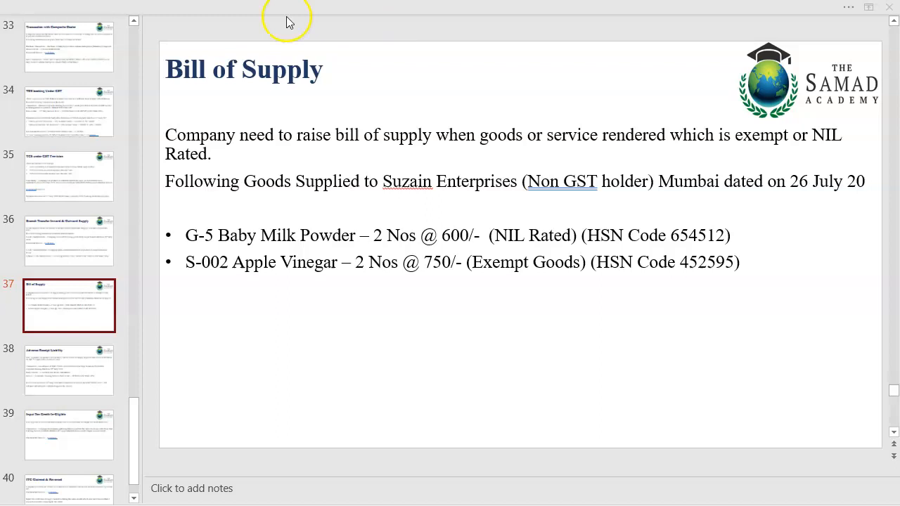
{"action": "left_click", "coordinate": [45, 250]}
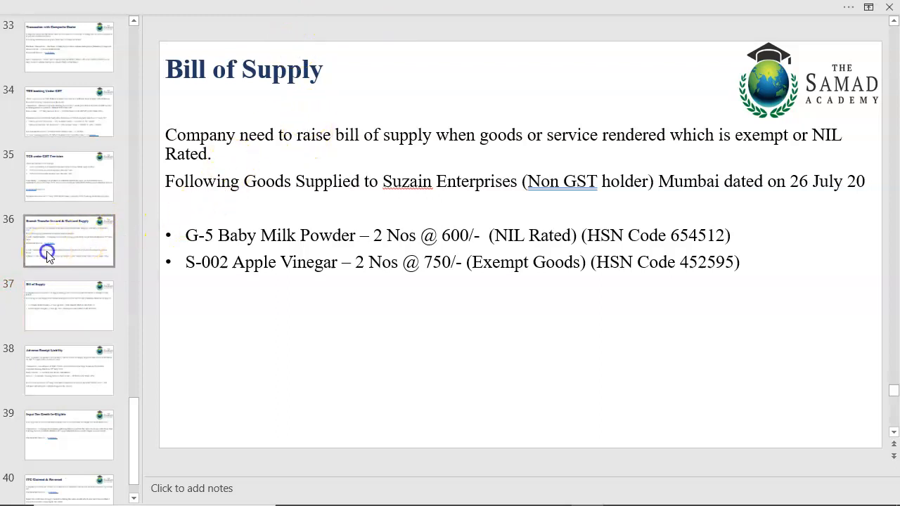
{"action": "scroll", "coordinate": [237, 302], "scroll_direction": "up", "scroll_amount": 4}
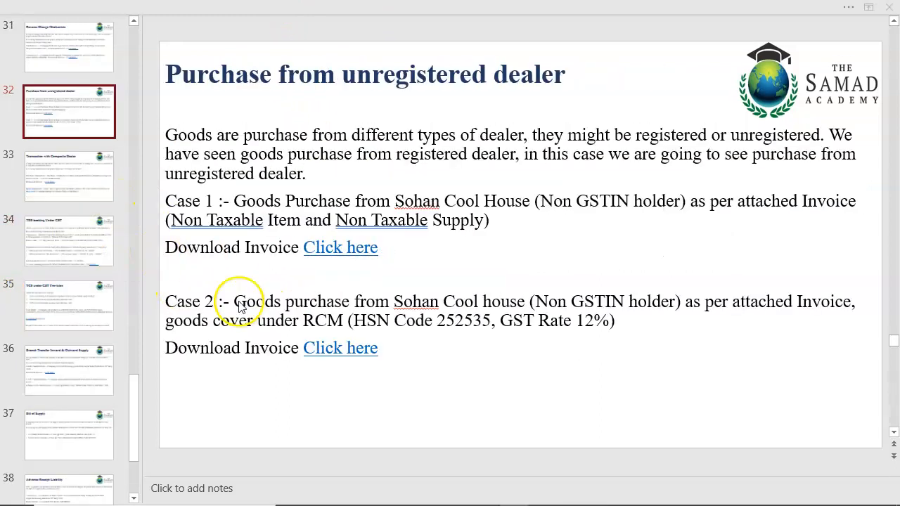
{"action": "scroll", "coordinate": [239, 301], "scroll_direction": "down", "scroll_amount": 1}
{"action": "left_click", "coordinate": [352, 331]}
{"action": "left_click", "coordinate": [352, 330]}
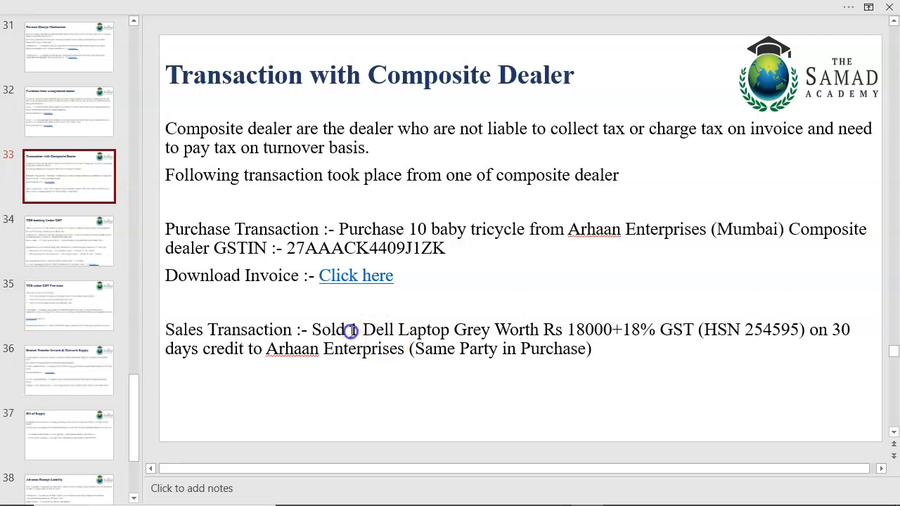
{"action": "left_click_drag", "start_coordinate": [568, 329], "coordinate": [610, 329]}
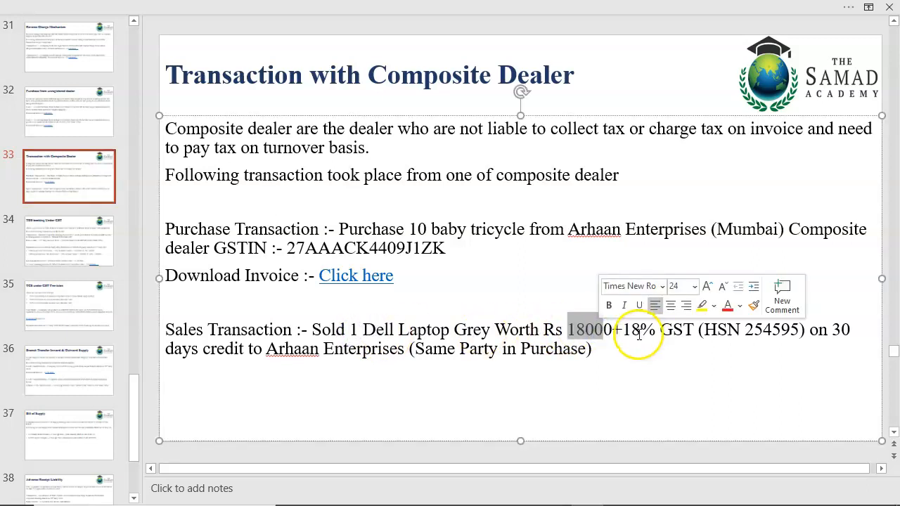
- Switch back to TallyPrime and start a new voucher of type Sales
{"action": "key", "text": "alt+Tab"}
{"action": "key", "text": "alt+Tab"}
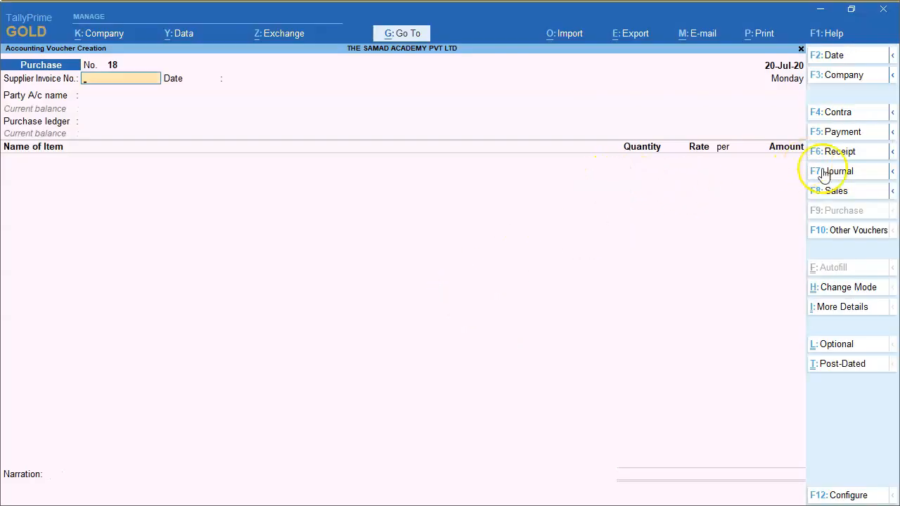
{"action": "left_click", "coordinate": [837, 191]}
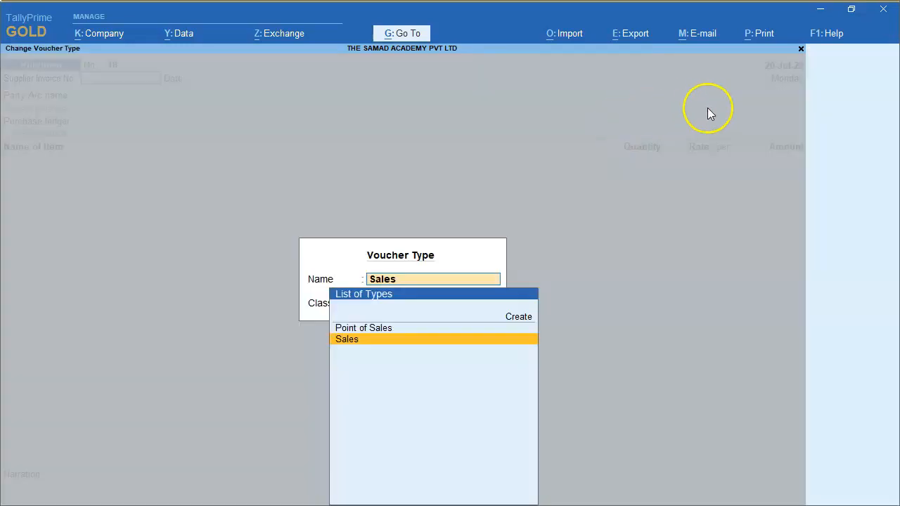
{"action": "key", "text": "Return"}
{"action": "key", "text": "Return"}
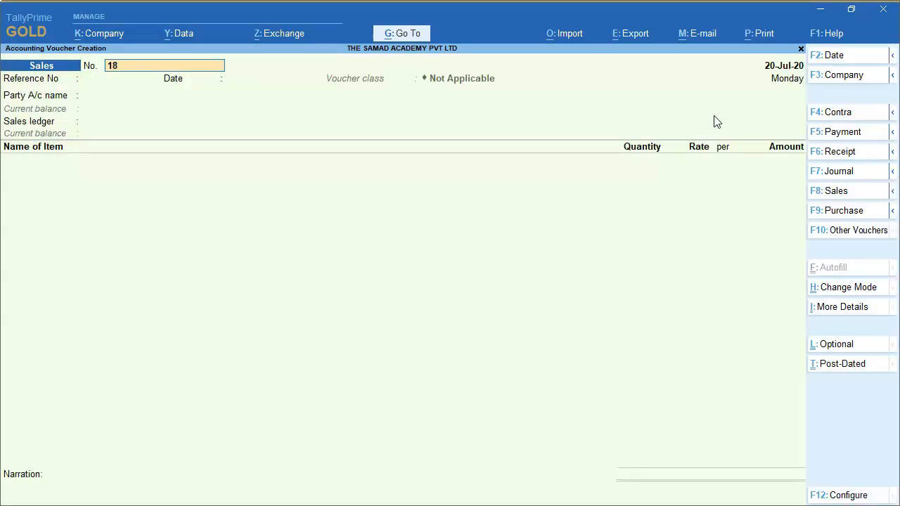
- Set Arhaan Enterprises as the party account and accept its default dispatch and party details
{"action": "key", "text": "Return"}
{"action": "key", "text": "Return"}
{"action": "type", "text": "ARH"}
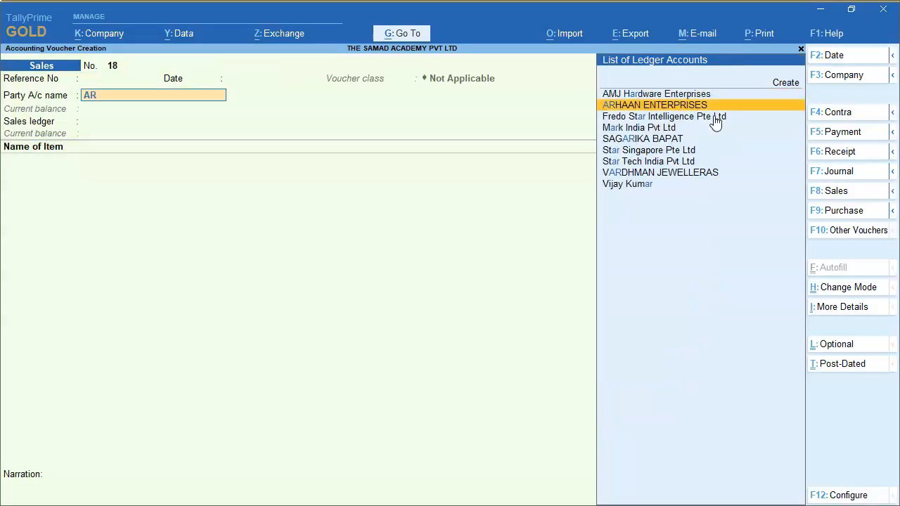
{"action": "key", "text": "Return"}
{"action": "key", "text": "Return"}
{"action": "key", "text": "ctrl+a"}
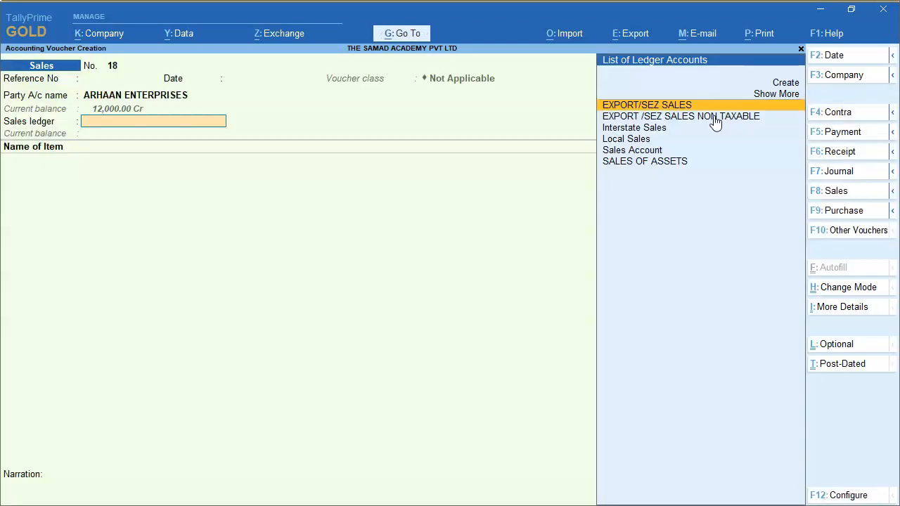
- Choose Local Sales as the sales ledger and accept the default tax classification without reverse charge
{"action": "key", "text": "Down"}
{"action": "key", "text": "Down"}
{"action": "key", "text": "Down"}
{"action": "key", "text": "Return"}
{"action": "key", "text": "Return"}
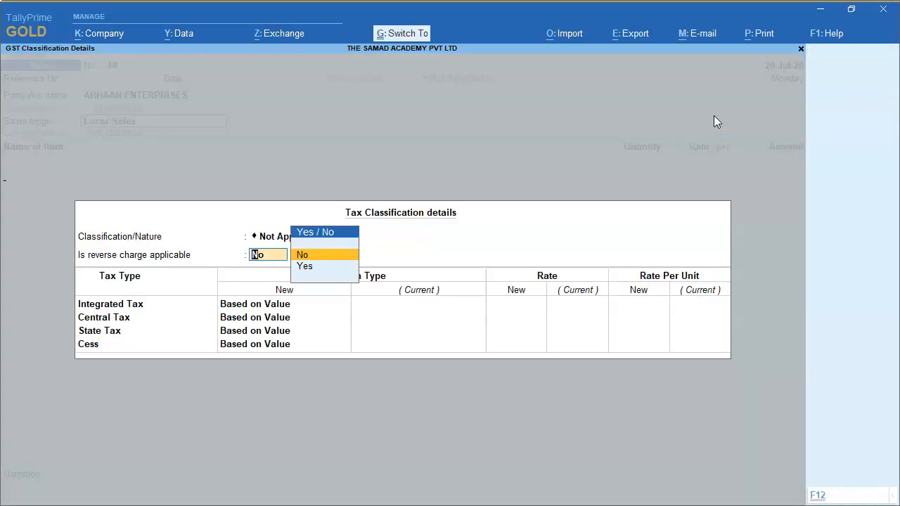
{"action": "key", "text": "ctrl+a"}
- Create a new stock item named DELL LAPTOP with Nos as its unit
{"action": "key", "text": "alt+c"}
{"action": "type", "text": "DELL"}
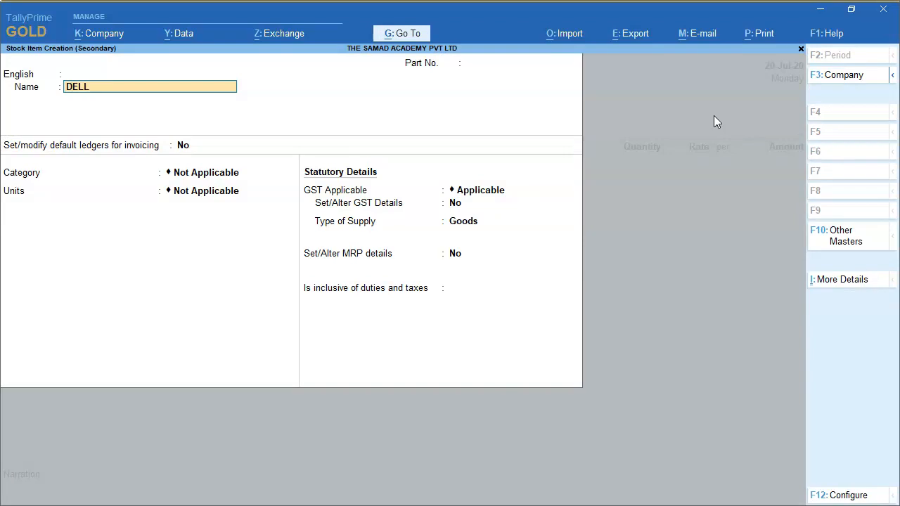
{"action": "type", "text": " LAPTOP"}
{"action": "key", "text": "Return"}
{"action": "key", "text": "Return"}
{"action": "key", "text": "Return"}
{"action": "key", "text": "Return"}
{"action": "key", "text": "Down"}
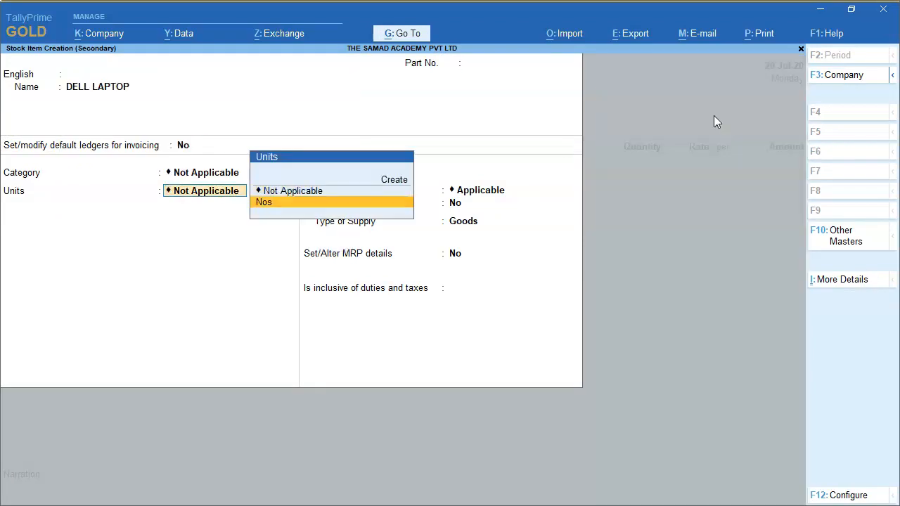
{"action": "key", "text": "Return"}
- Enable GST details for the DELL LAPTOP item and enter HSN/SAC code 542147
{"action": "key", "text": "Return"}
{"action": "key", "text": "Return"}
{"action": "key", "text": "Return"}
{"action": "key", "text": "Return"}
{"action": "key", "text": "Return"}
{"action": "key", "text": "Return"}
{"action": "type", "text": "y"}
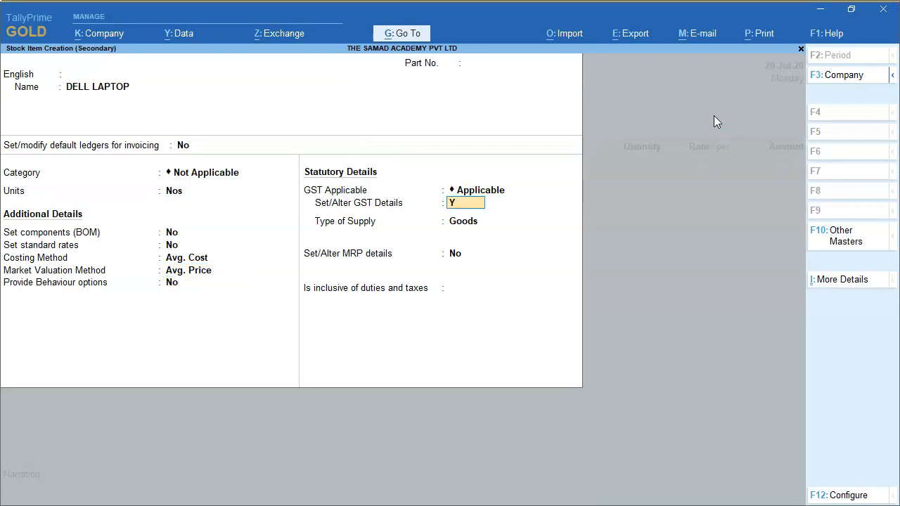
{"action": "key", "text": "Return"}
{"action": "key", "text": "Return"}
{"action": "type", "text": "542147"}
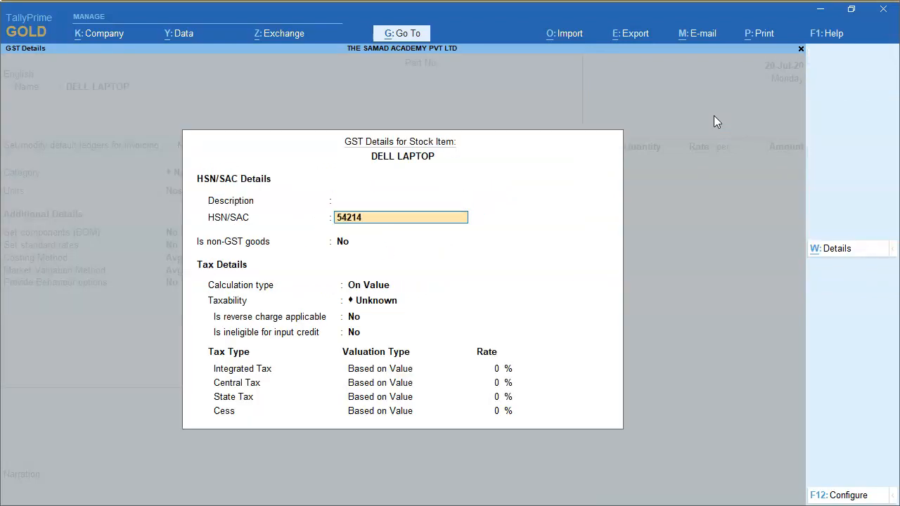
{"action": "key", "text": "Return"}
- Make the laptop taxable with an integrated tax rate of 18%, keep Goods as the supply type and save the stock item
{"action": "key", "text": "Return"}
{"action": "key", "text": "Return"}
{"action": "key", "text": "Down"}
{"action": "key", "text": "Down"}
{"action": "key", "text": "Down"}
{"action": "key", "text": "Return"}
{"action": "key", "text": "Return"}
{"action": "key", "text": "Return"}
{"action": "type", "text": "18"}
{"action": "key", "text": "Return"}
{"action": "key", "text": "Return"}
{"action": "key", "text": "Return"}
{"action": "key", "text": "Return"}
{"action": "key", "text": "Return"}
{"action": "key", "text": "Return"}
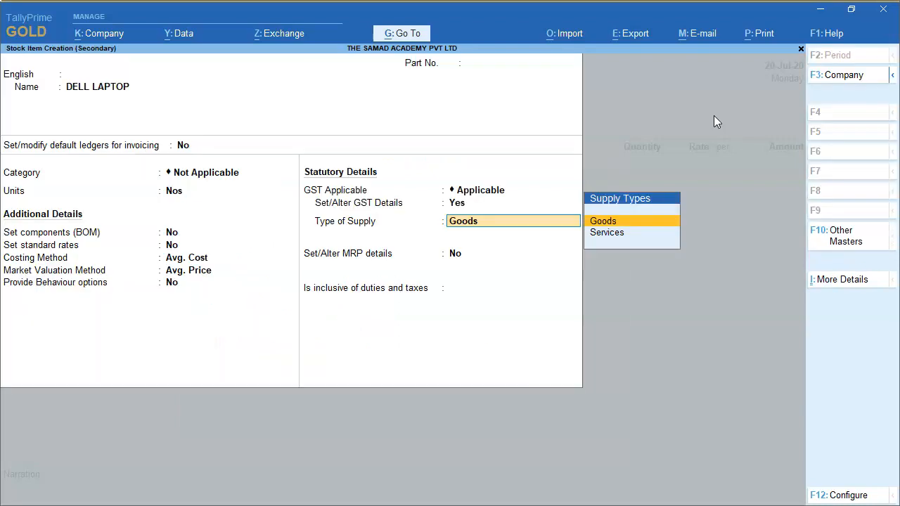
{"action": "key", "text": "Return"}
{"action": "key", "text": "Return"}
- Enter a quantity of 1 Nos at a rate of 18,000 for the laptop and end the item list
{"action": "type", "text": "1"}
{"action": "key", "text": "Return"}
{"action": "key", "text": "Return"}
{"action": "type", "text": "18000"}
{"action": "key", "text": "Return"}
{"action": "key", "text": "Return"}
{"action": "key", "text": "Return"}
{"action": "key", "text": "Return"}
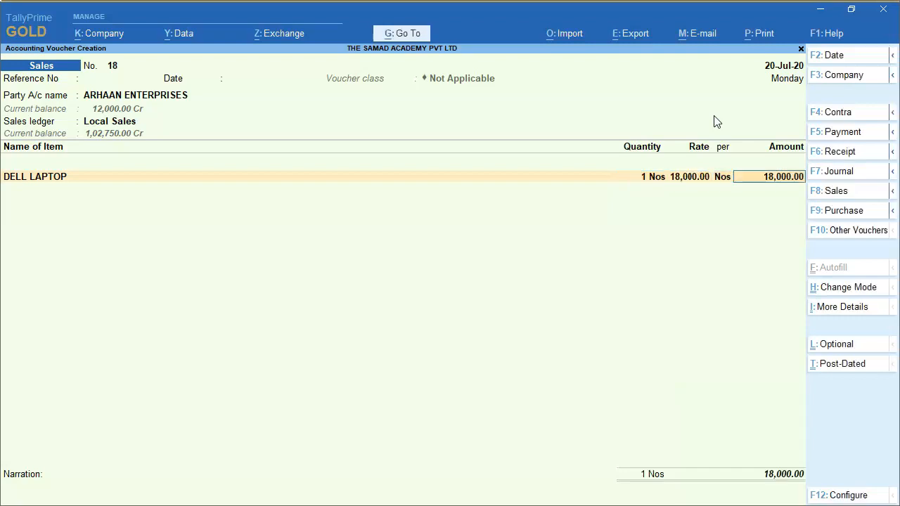
{"action": "key", "text": "Return"}
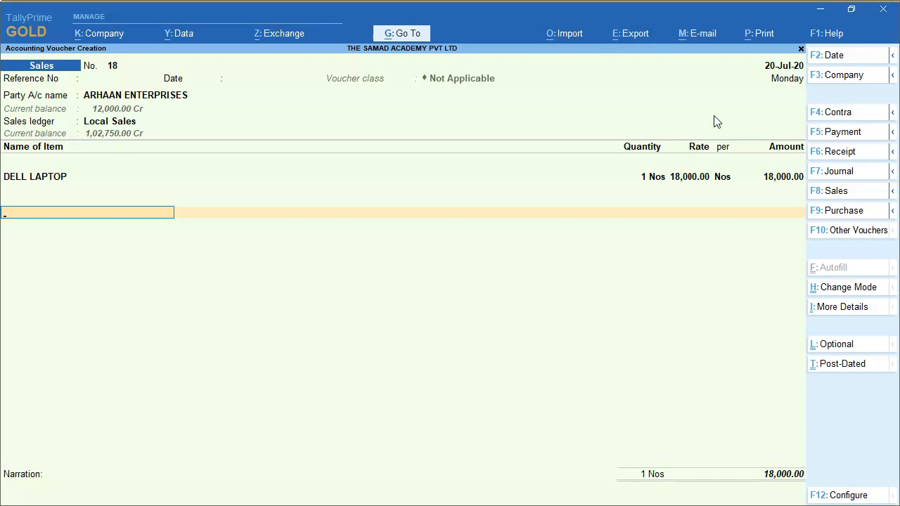
- Add the Output CGST and Output SGST ledgers below the laptop and finish the ledger entries
{"action": "type", "text": "OUT"}
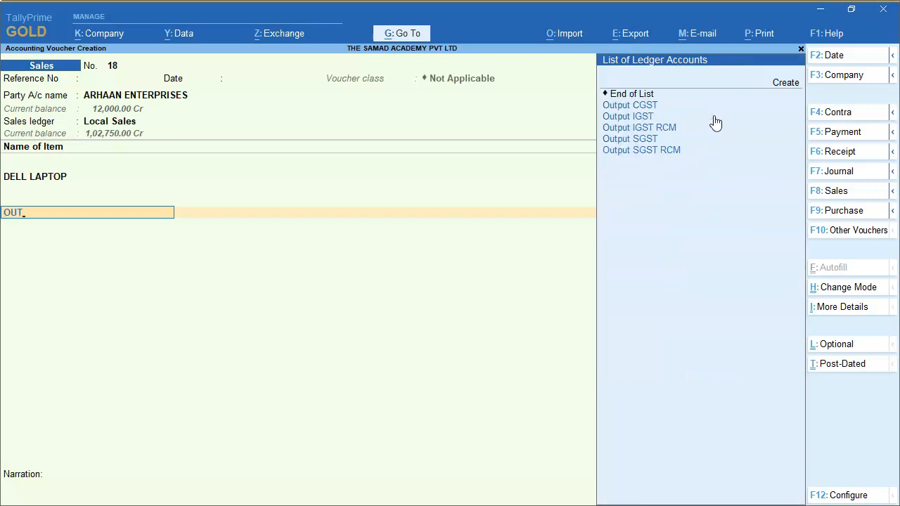
{"action": "key", "text": "Return"}
{"action": "key", "text": "Return"}
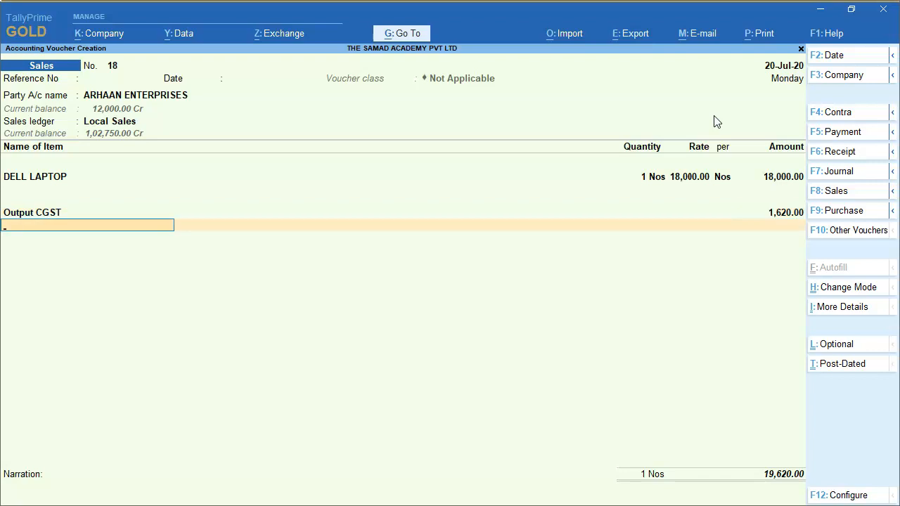
{"action": "type", "text": "OUT"}
{"action": "key", "text": "Down"}
{"action": "key", "text": "Down"}
{"action": "key", "text": "Down"}
{"action": "key", "text": "Down"}
{"action": "key", "text": "Return"}
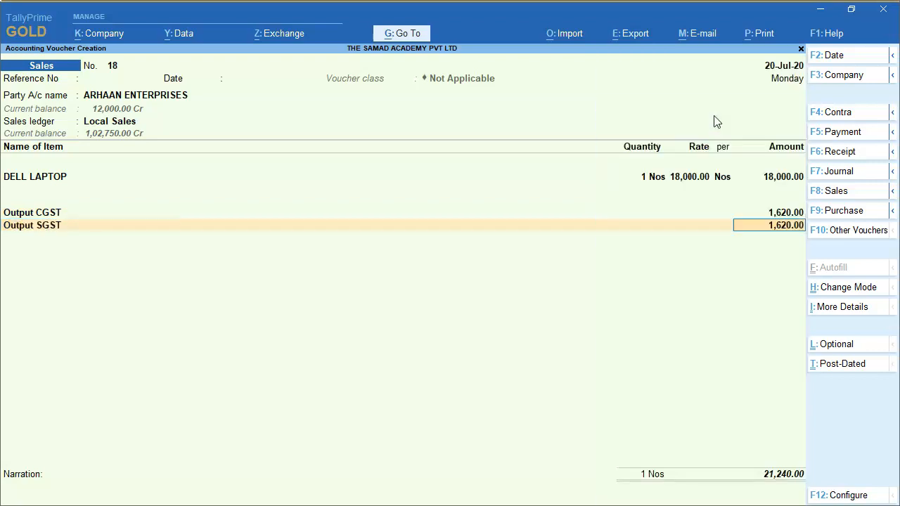
{"action": "key", "text": "Return"}
{"action": "key", "text": "Return"}
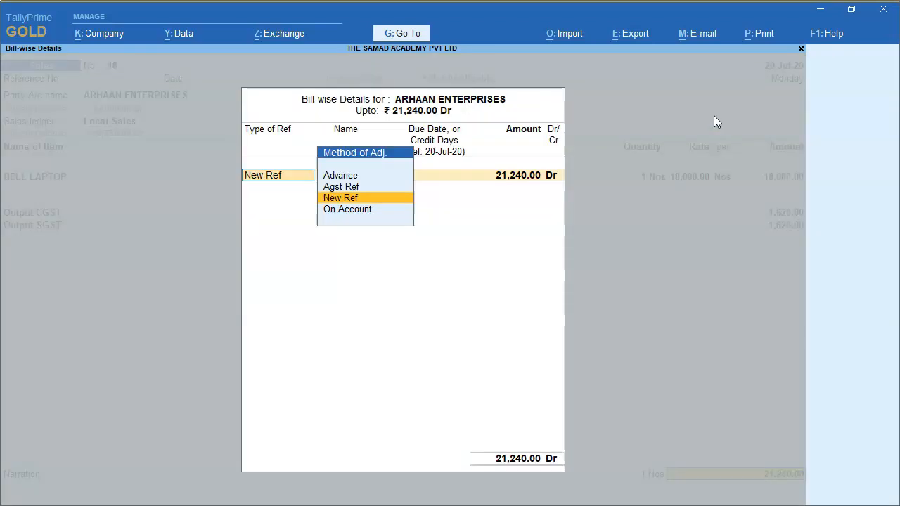
- Keep New Ref for the bill-wise details, leave the narration empty and save the sales voucher
{"action": "key", "text": "Return"}
{"action": "key", "text": "Return"}
{"action": "key", "text": "Return"}
{"action": "key", "text": "Return"}
{"action": "key", "text": "Return"}
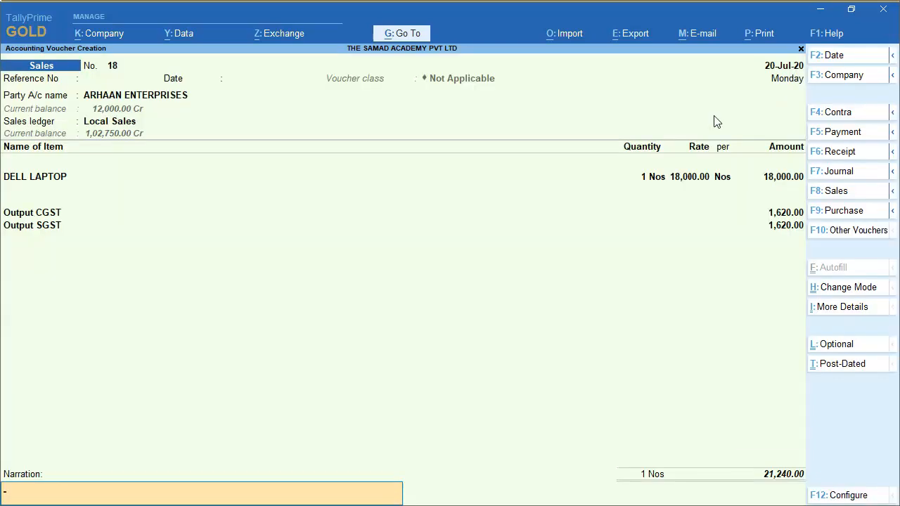
{"action": "key", "text": "Return"}
{"action": "key", "text": "Return"}
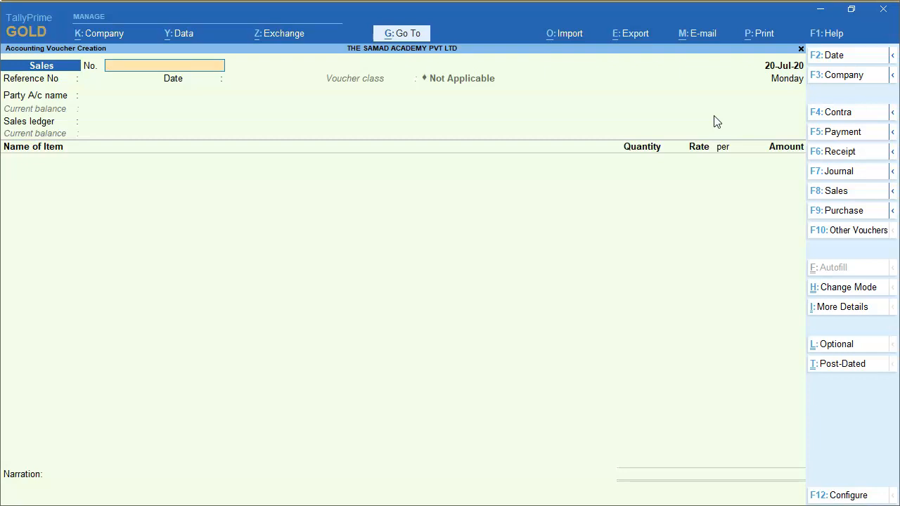
- Leave voucher entry and open the GSTR-1 report
{"action": "key", "text": "Escape"}
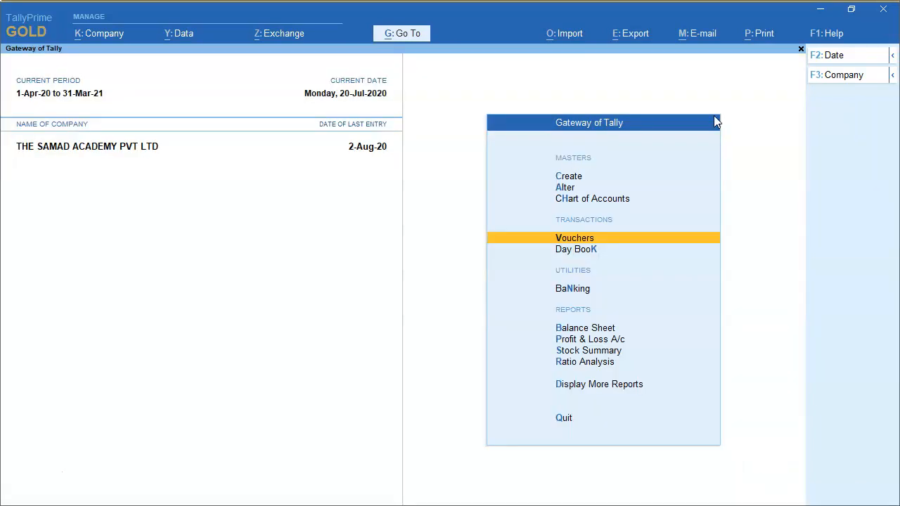
{"action": "key", "text": "d"}
{"action": "key", "text": "g"}
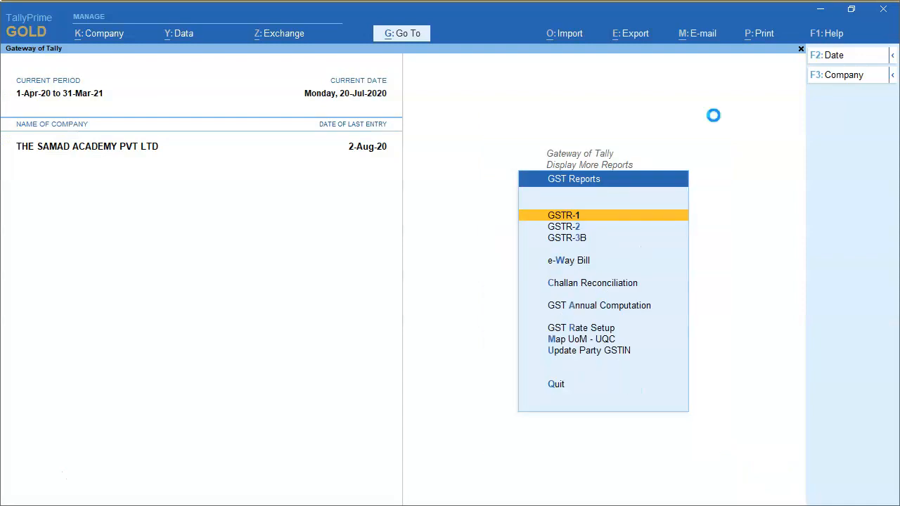
{"action": "key", "text": "Return"}
- Drill into B2B Invoices - 4A, 4B, 4C, 6B, 6C, check the Arhaan Enterprises sale and return to the summary
{"action": "key", "text": "Down"}
{"action": "key", "text": "Down"}
{"action": "key", "text": "Down"}
{"action": "key", "text": "Down"}
{"action": "key", "text": "Down"}
{"action": "key", "text": "Down"}
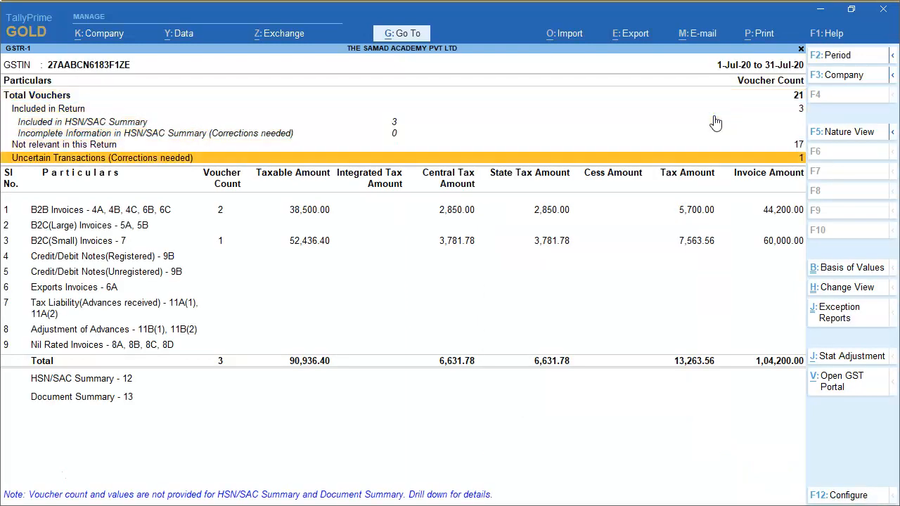
{"action": "key", "text": "Return"}
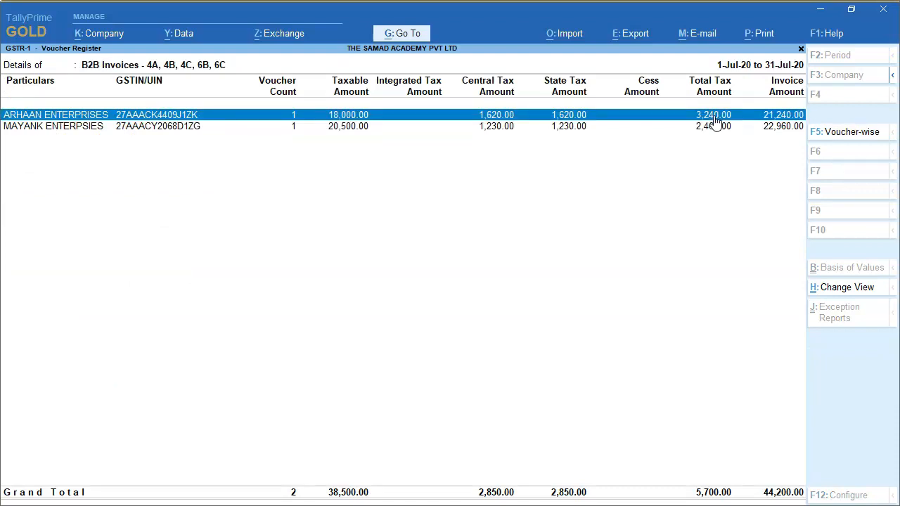
{"action": "key", "text": "Escape"}
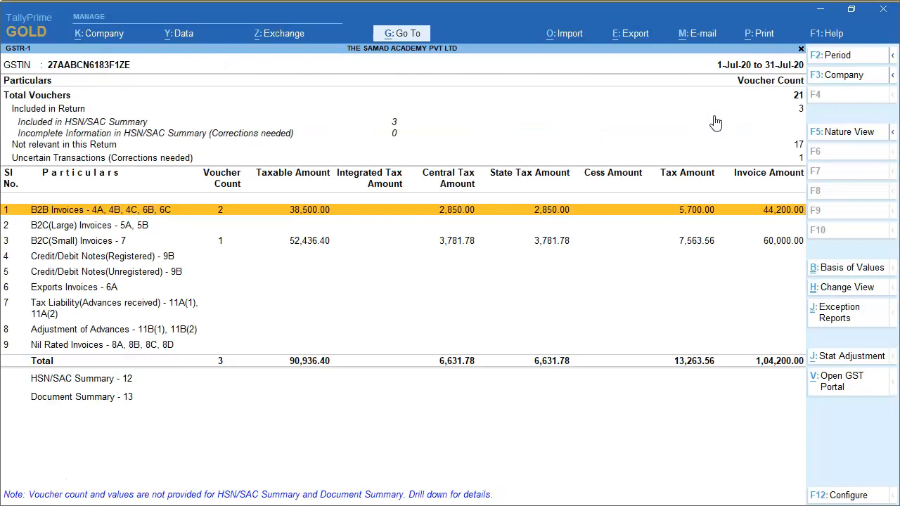
- Leave GSTR-1 and open the GSTR-3B report
{"action": "key", "text": "Escape"}
{"action": "key", "text": "Down"}
{"action": "key", "text": "Return"}
- Expand section 3.1, check the Arhaan Enterprises voucher under outward taxable supplies other than zero rated, nil rated and exempted, and return
{"action": "key", "text": "Down"}
{"action": "key", "text": "Down"}
{"action": "key", "text": "Down"}
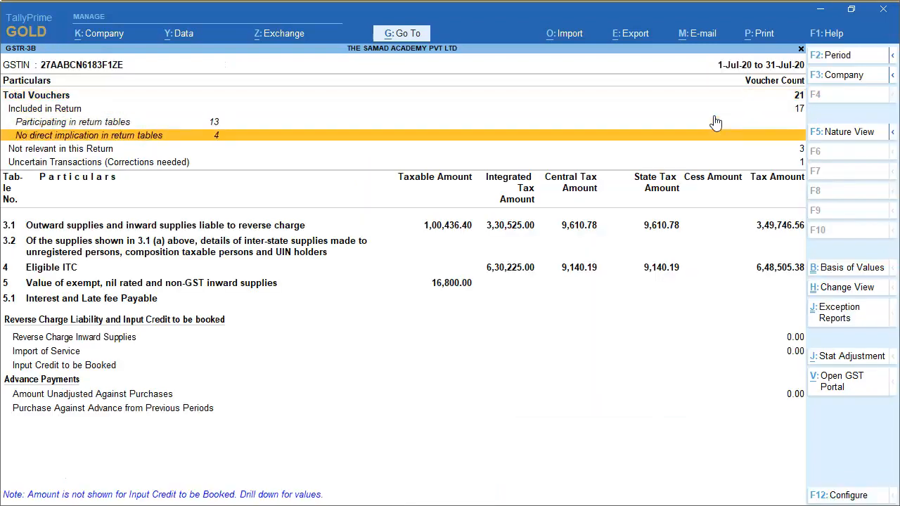
{"action": "key", "text": "Down"}
{"action": "key", "text": "Down"}
{"action": "key", "text": "Down"}
{"action": "key", "text": "shift+Return"}
{"action": "key", "text": "Down"}
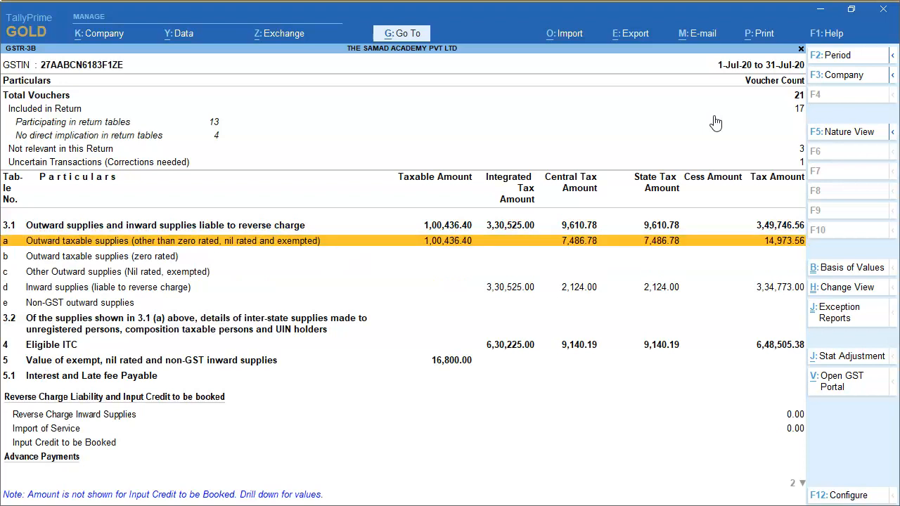
{"action": "key", "text": "Return"}
{"action": "key", "text": "Down"}
{"action": "key", "text": "Down"}
{"action": "key", "text": "Up"}
{"action": "key", "text": "Up"}
{"action": "key", "text": "space"}
{"action": "key", "text": "space"}
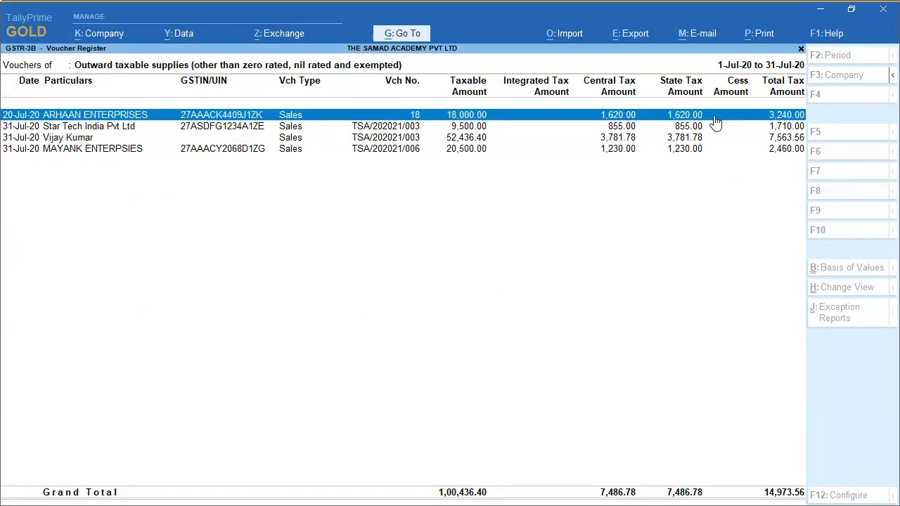
{"action": "key", "text": "Escape"}
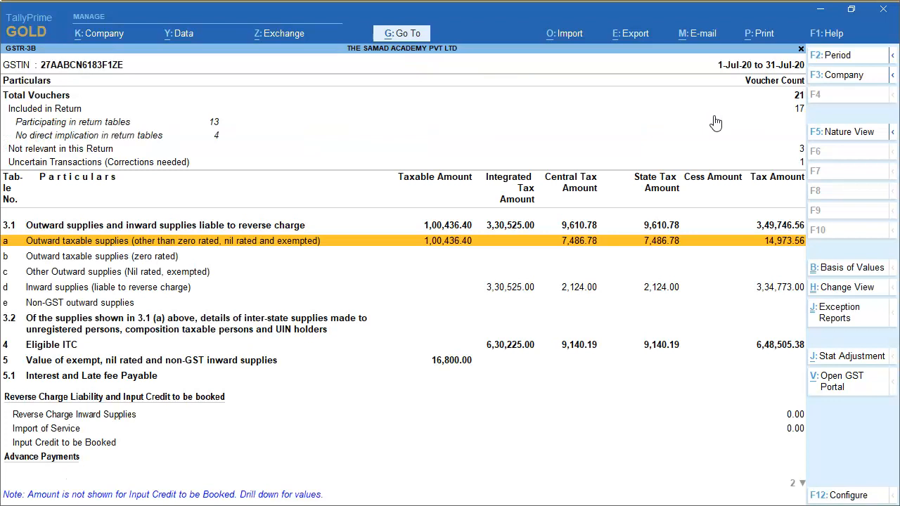
- Collapse section 3.1, expand section 3.2, check Supplies made to Composition Taxable Persons and return to the summary
{"action": "key", "text": "Up"}
{"action": "key", "text": "Return"}
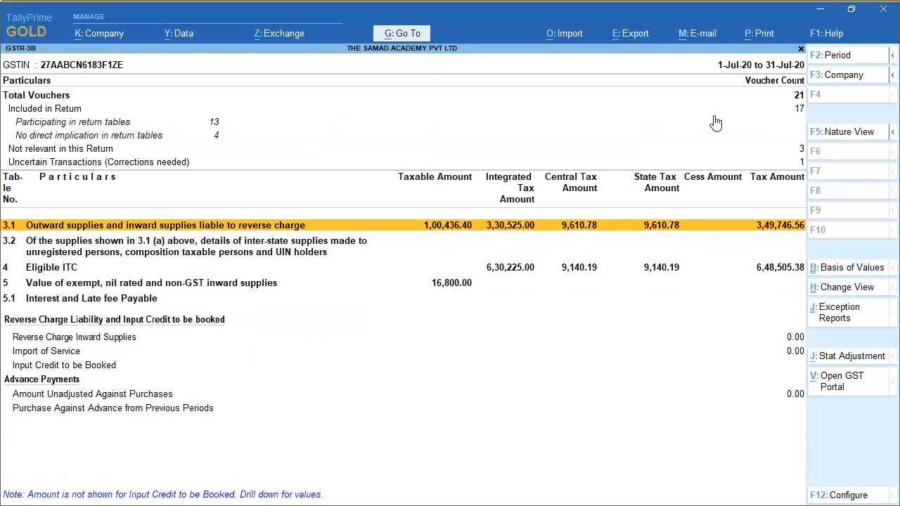
{"action": "key", "text": "Down"}
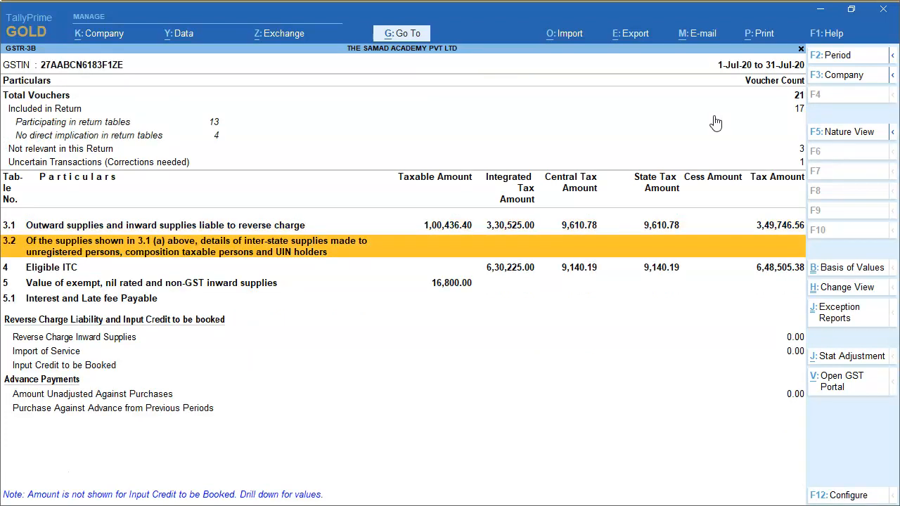
{"action": "key", "text": "Return"}
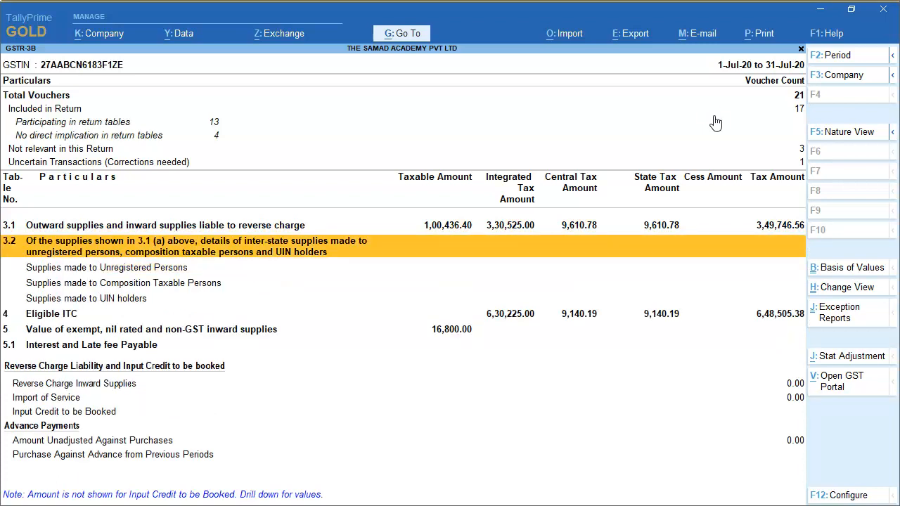
{"action": "key", "text": "Down"}
{"action": "key", "text": "Down"}
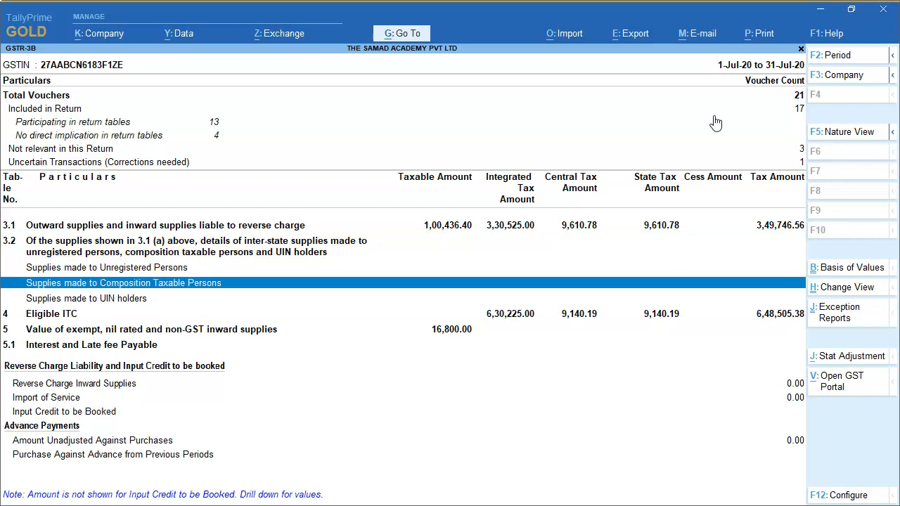
{"action": "key", "text": "Return"}
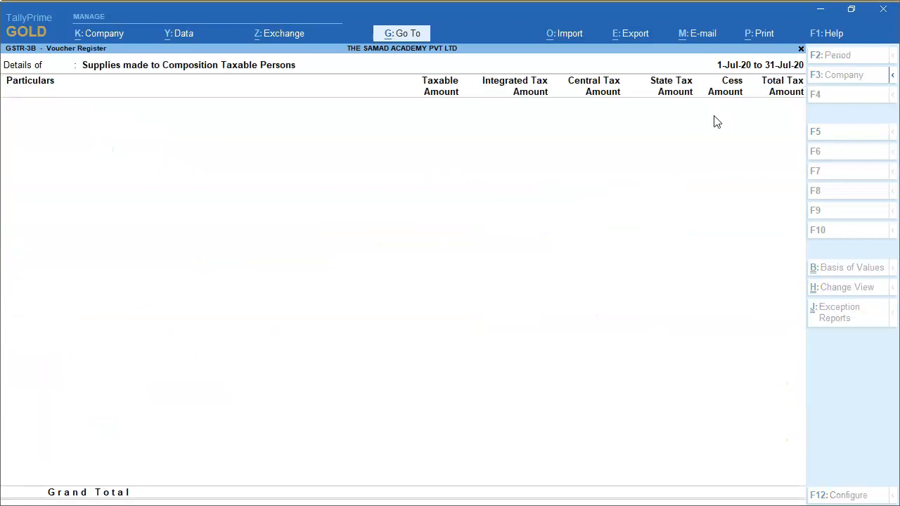
{"action": "key", "text": "Escape"}
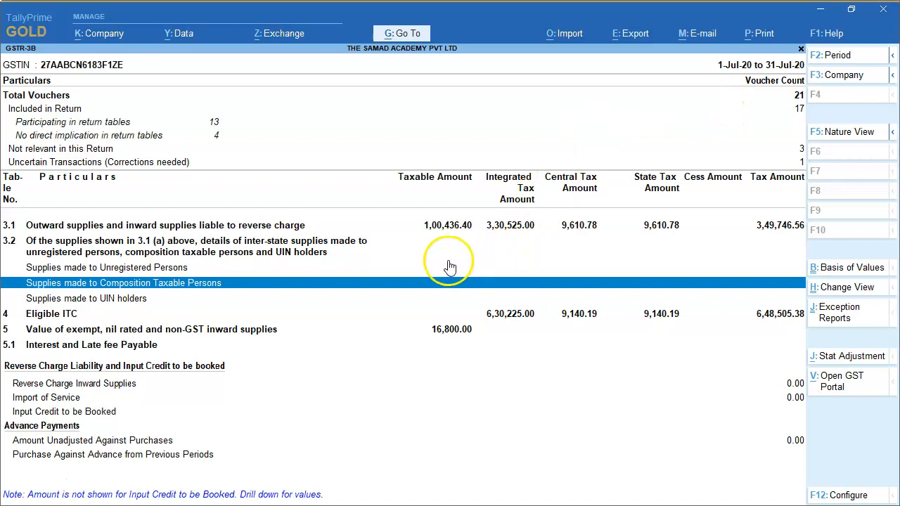
{"action": "left_click", "coordinate": [28, 470]}
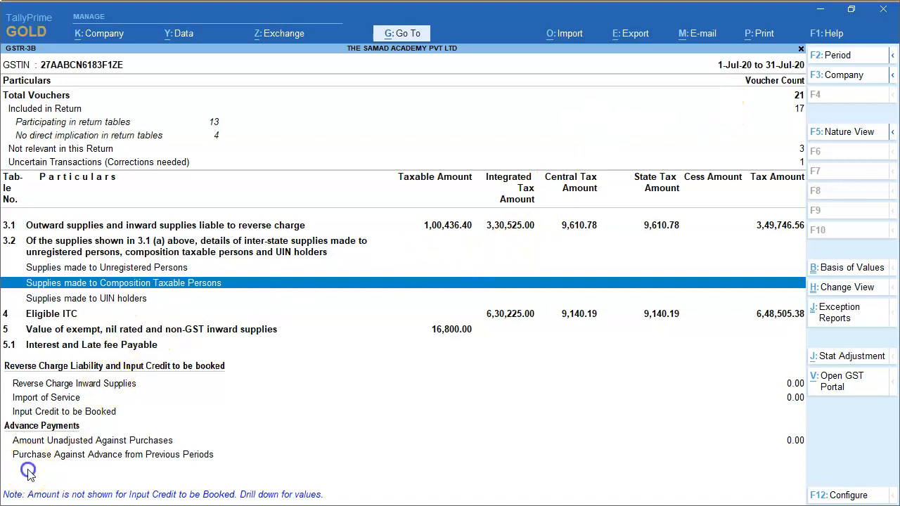